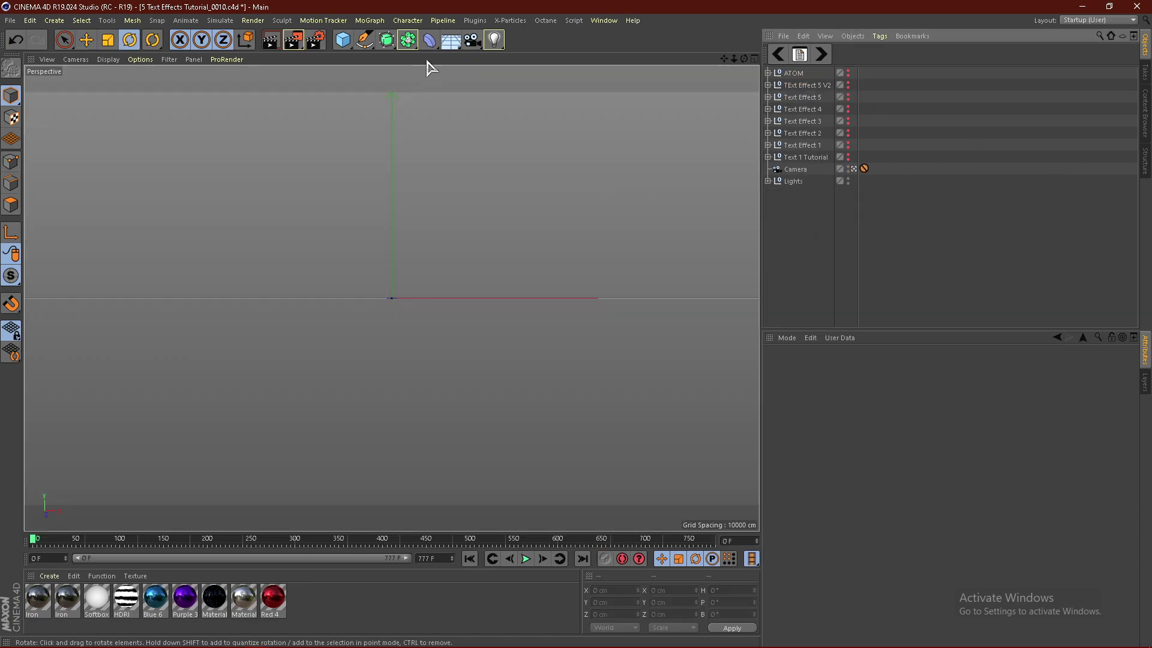
# Step: Open the MoGraph menu to list its motion-graphics object types
pyautogui.click(370, 21)
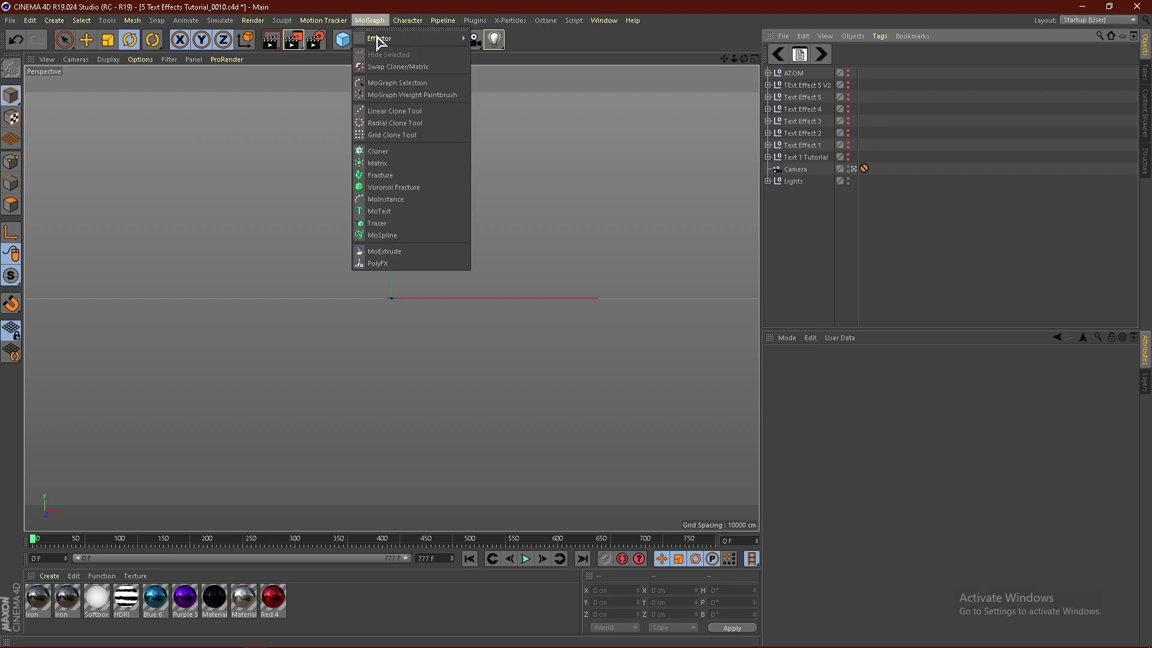
# Step: Add a MoText object that reads ATOM, with alignment set to Middle
pyautogui.click(402, 212)
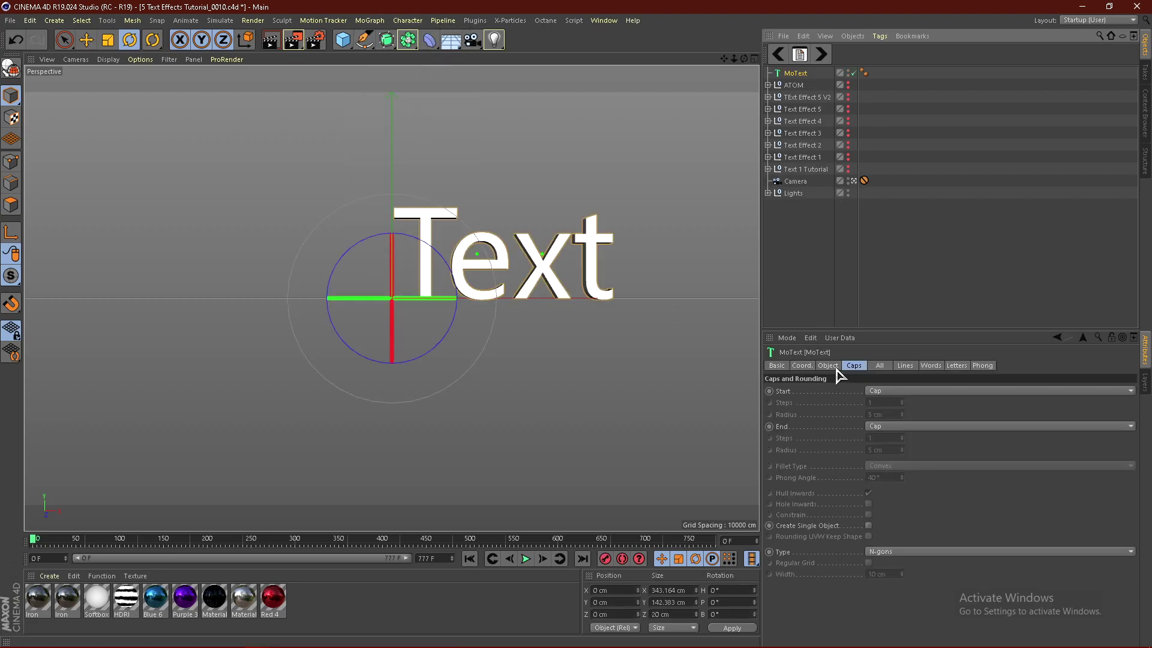
pyautogui.click(834, 366)
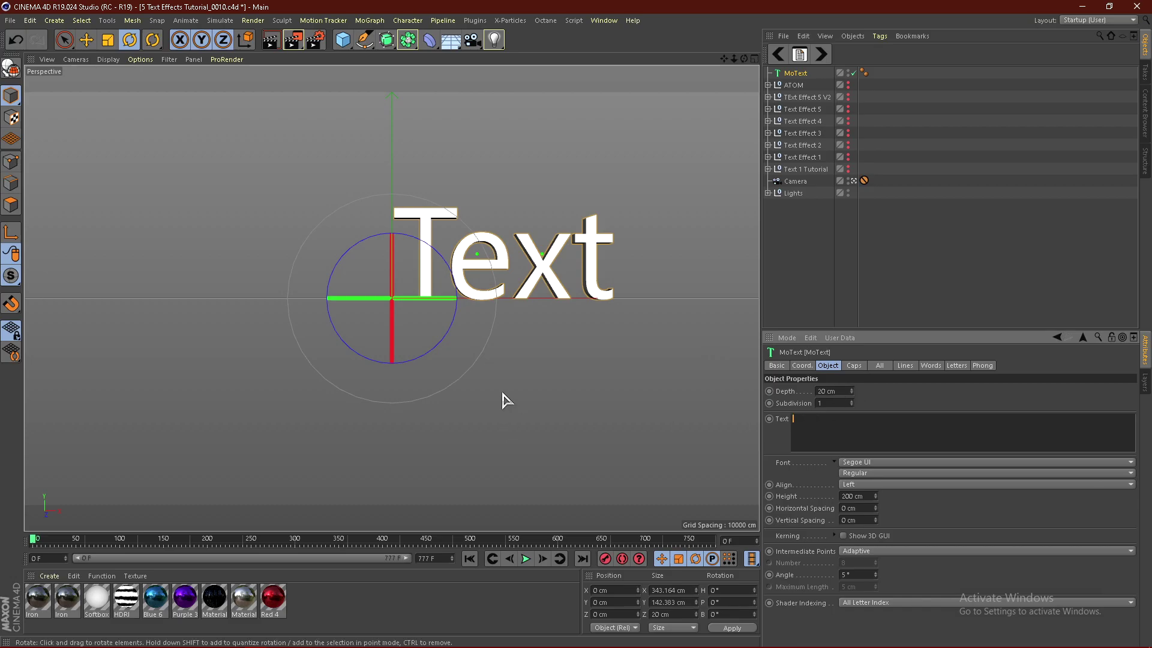
pyautogui.click(928, 400)
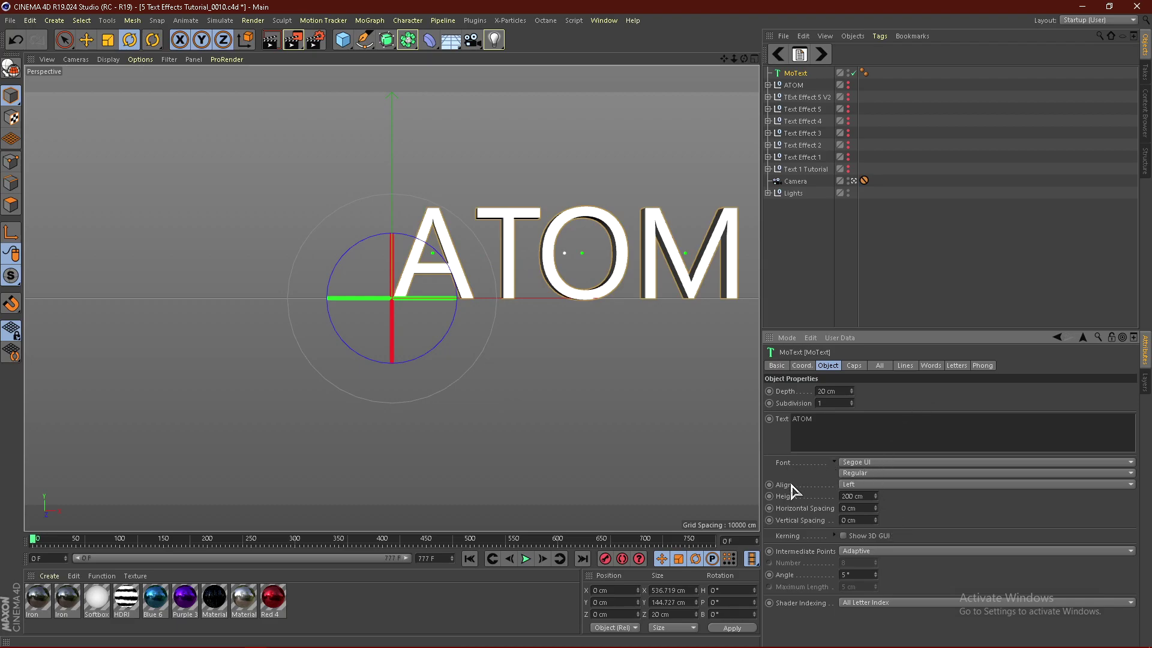
pyautogui.click(855, 484)
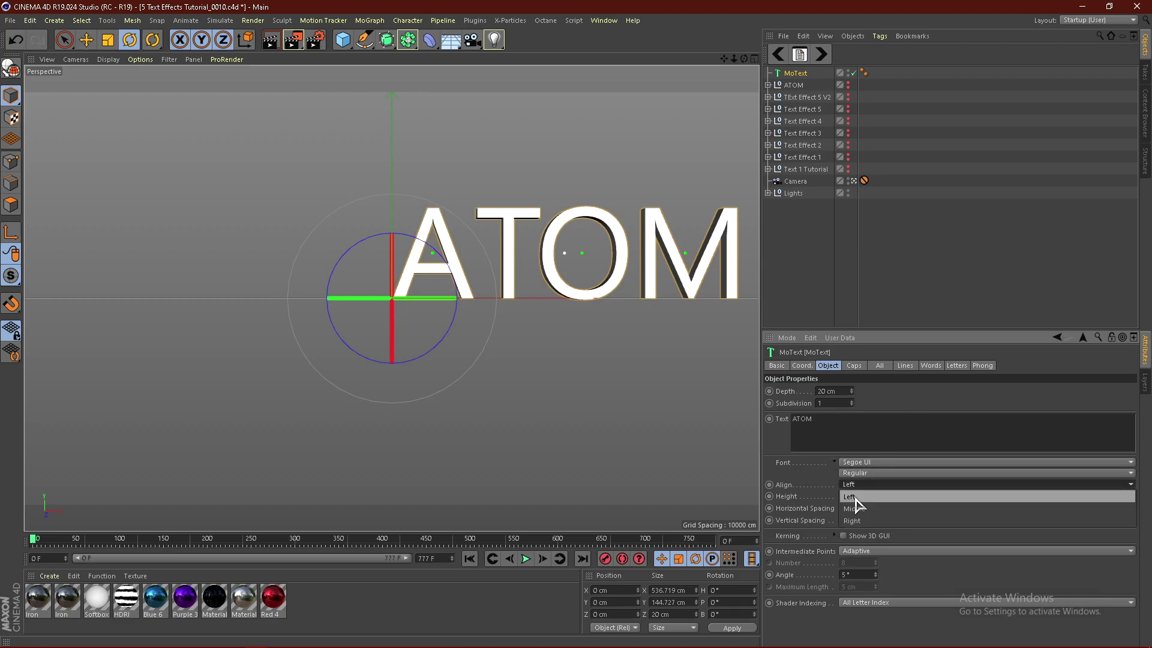
pyautogui.click(852, 496)
# Step: Switch the ATOM text to the Cunia Bold font and extrude it 50 cm deep
pyautogui.click(872, 464)
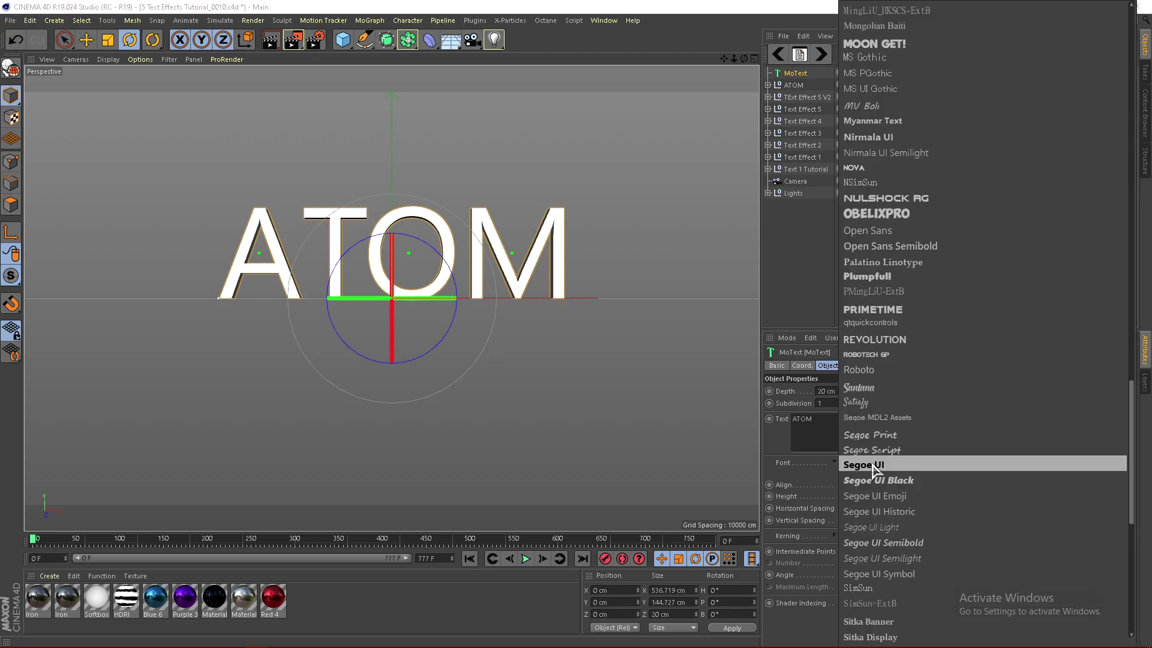
pyautogui.moveTo(1134, 465); pyautogui.dragTo(1117, 180)
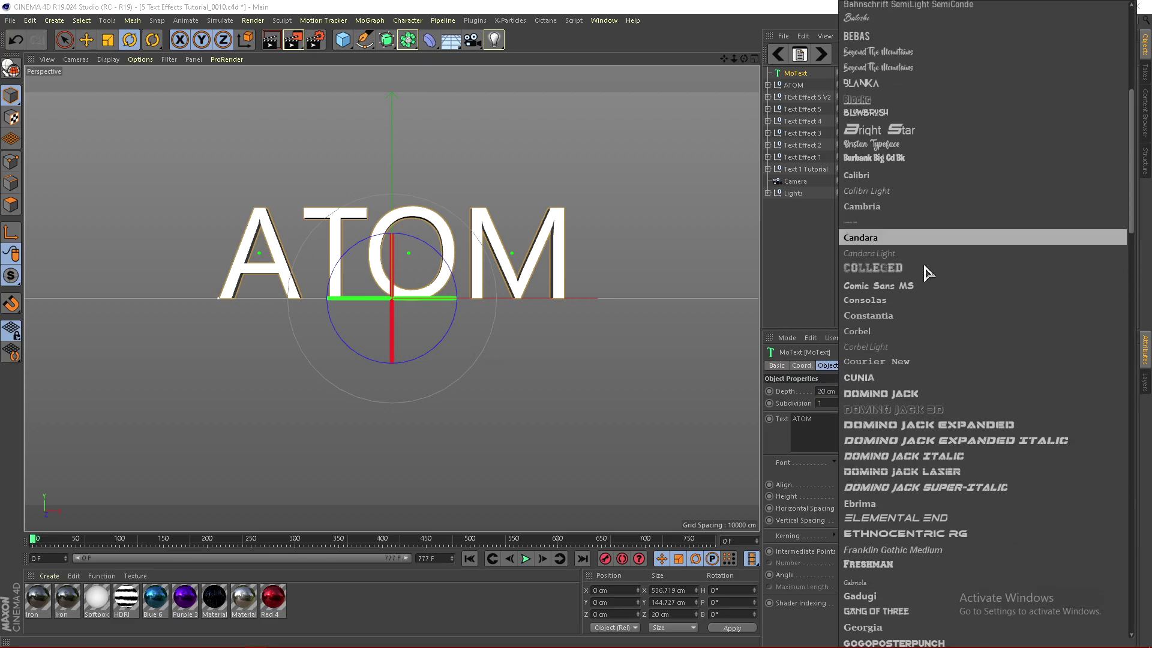
pyautogui.click(858, 377)
pyautogui.click(842, 391)
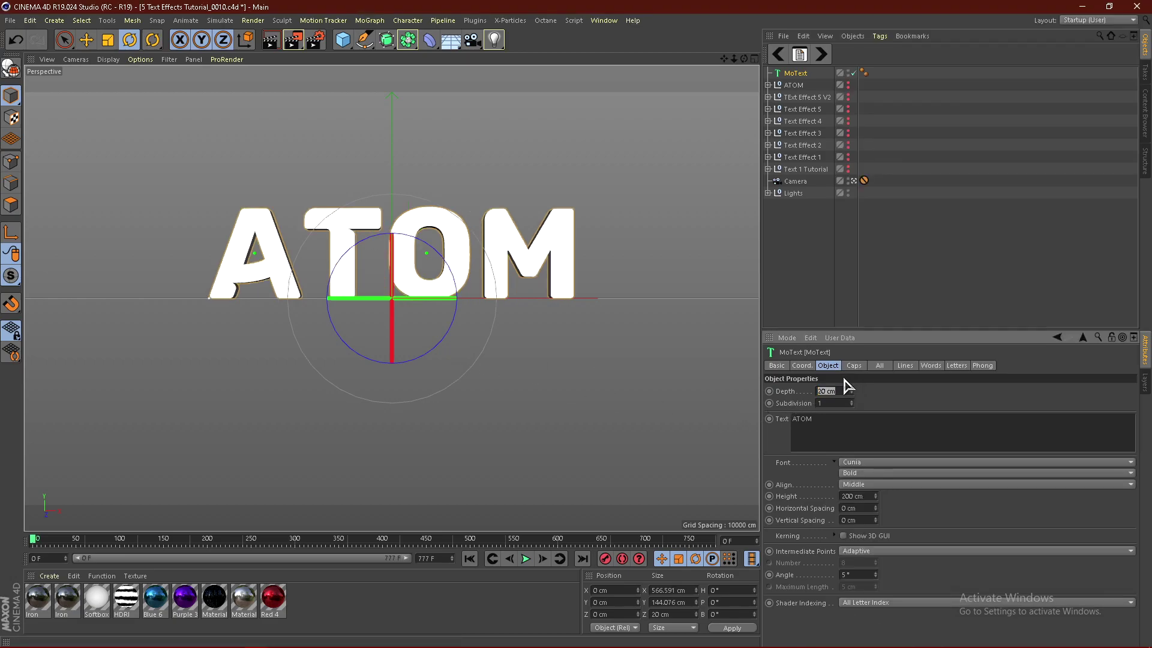
pyautogui.write('50')
pyautogui.press('Return')
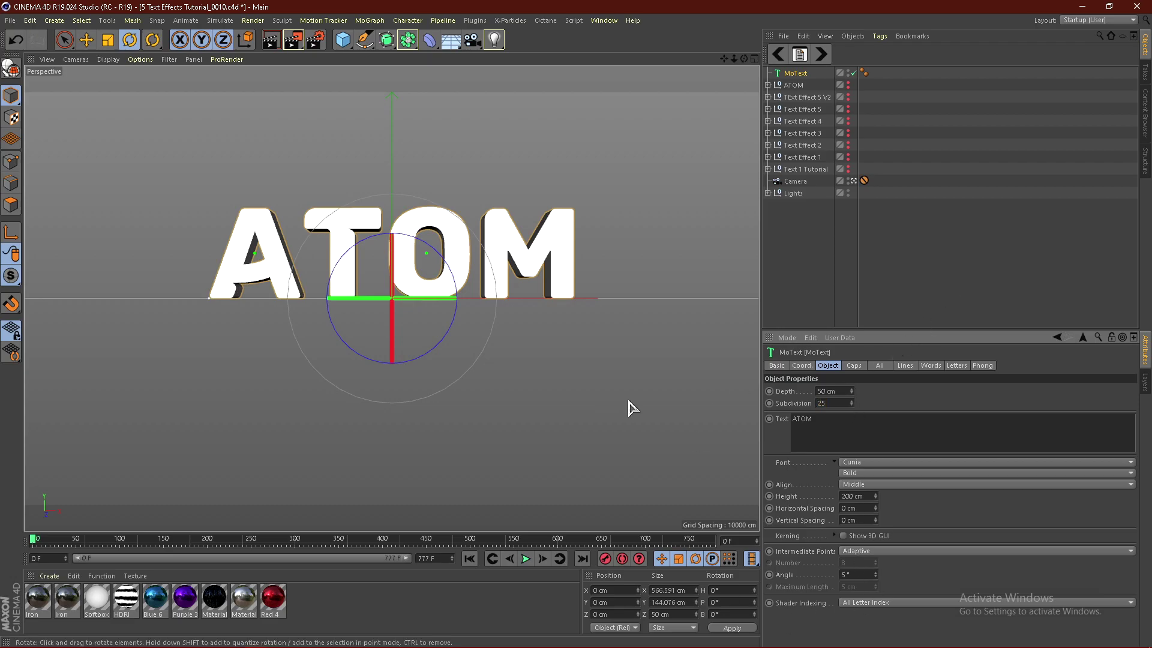
pyautogui.click(854, 367)
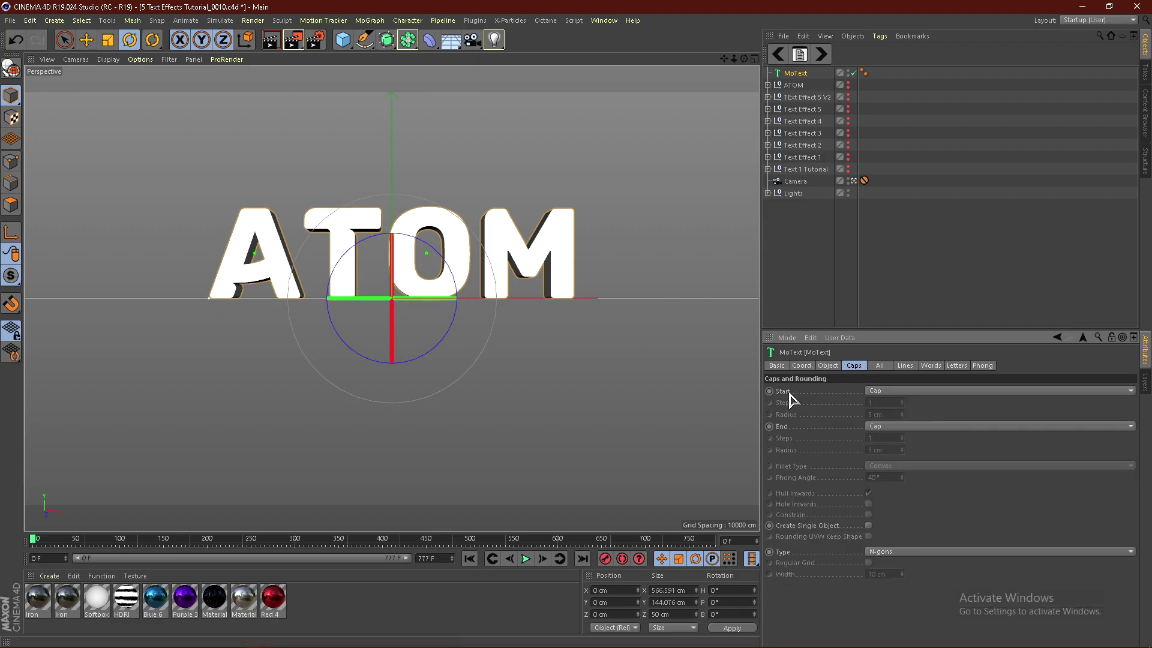
# Step: Give both start and end Fillet Caps with a 3 cm radius, using Quadrangles cap type
pyautogui.click(900, 391)
pyautogui.click(887, 440)
pyautogui.click(892, 427)
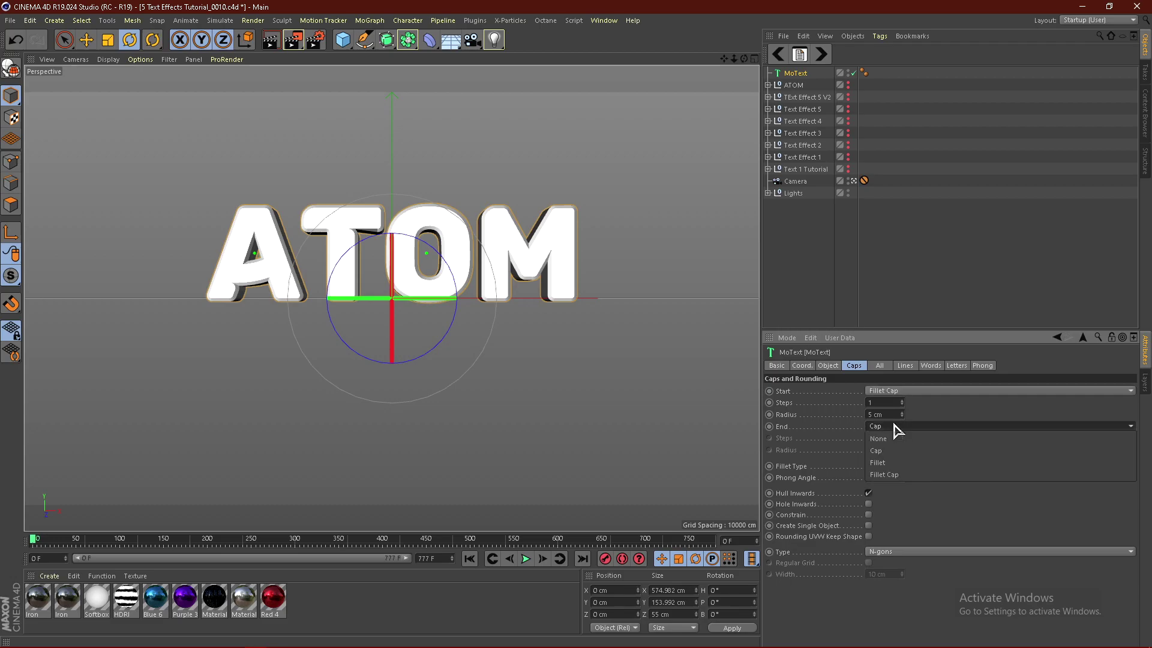
pyautogui.click(892, 484)
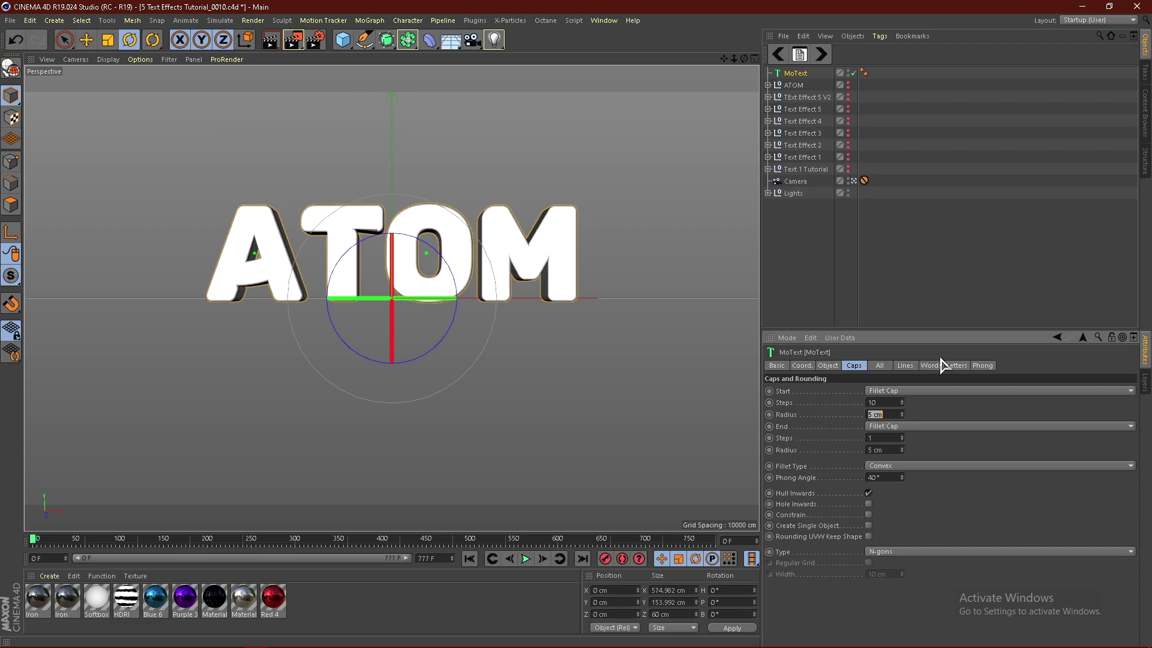
pyautogui.press('Tab')
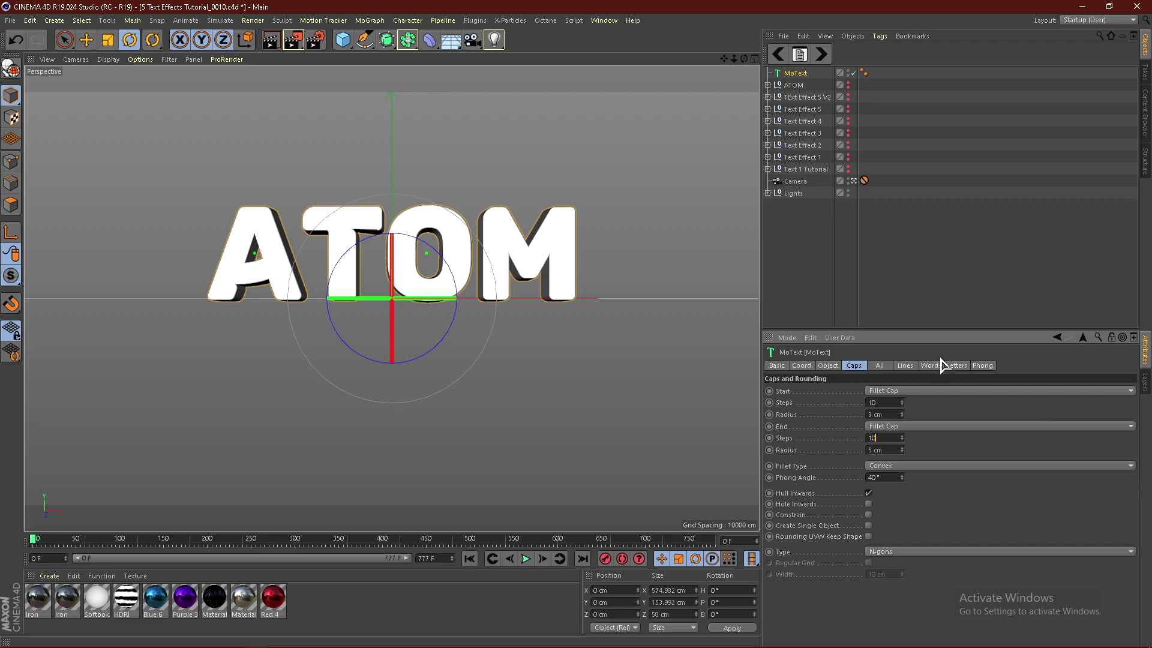
pyautogui.press('Return')
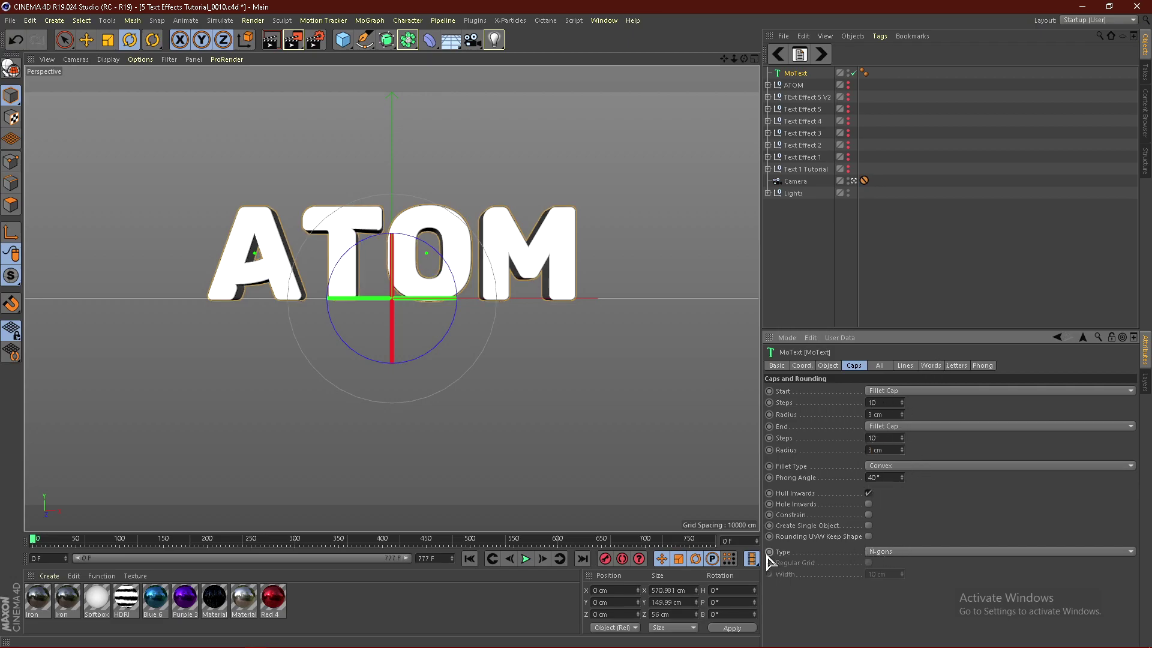
pyautogui.click(876, 553)
pyautogui.click(895, 580)
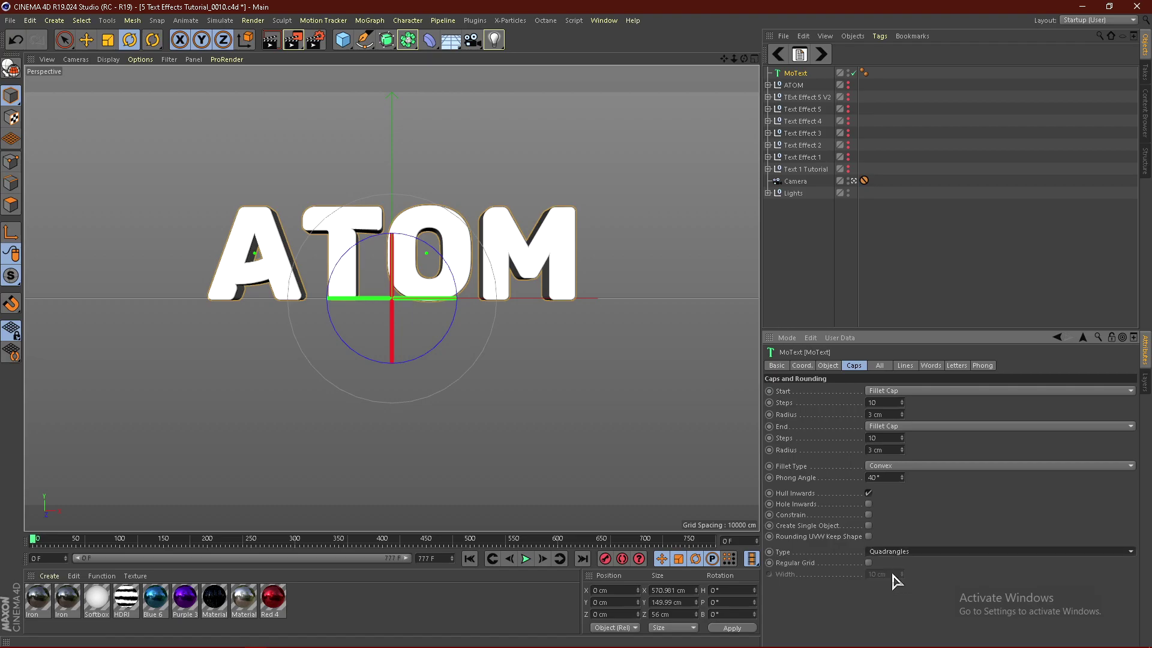
# Step: Show Gouraud Shading (Lines) and switch the caps to a Regular Grid, width 3 cm
pyautogui.click(109, 59)
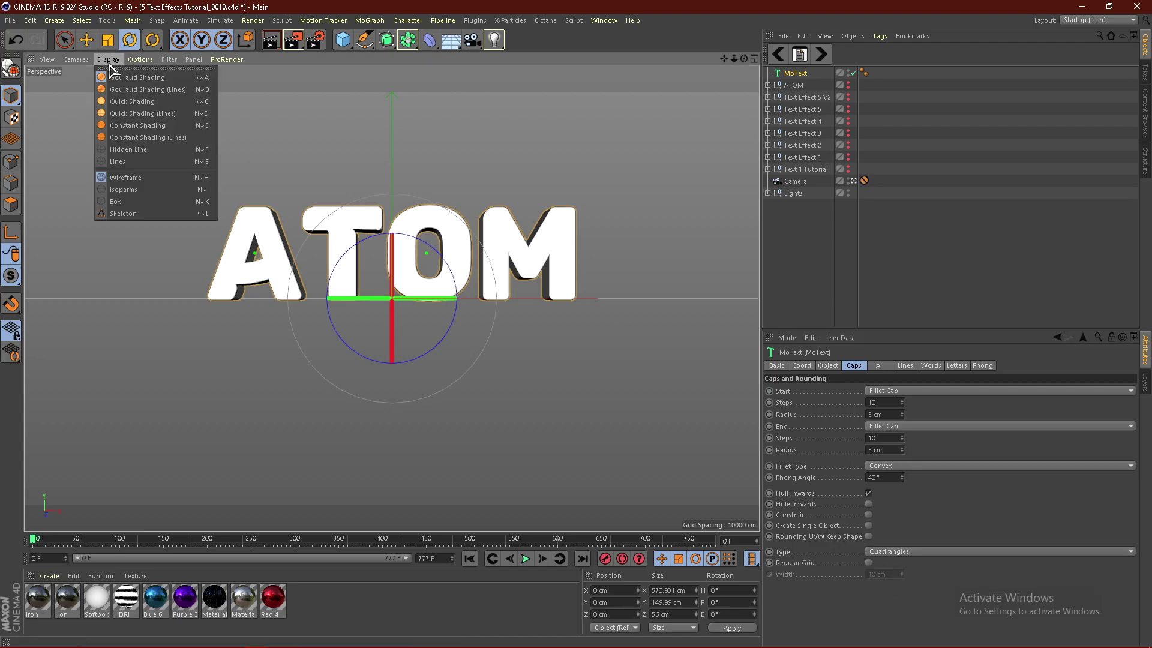
pyautogui.click(116, 89)
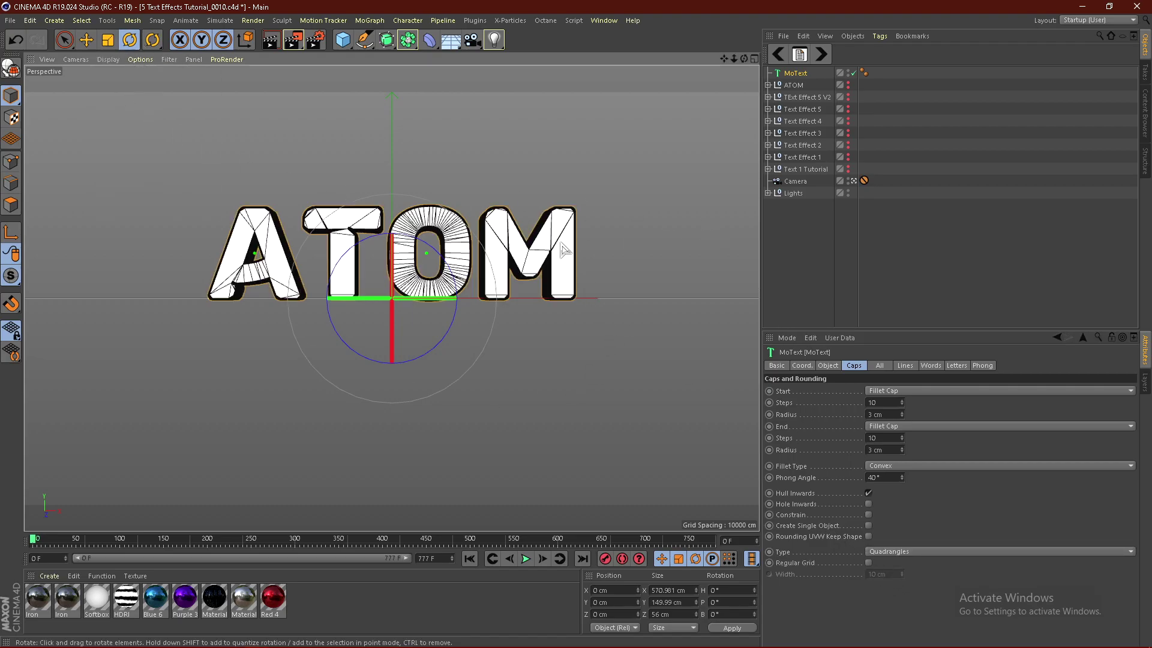
pyautogui.click(869, 564)
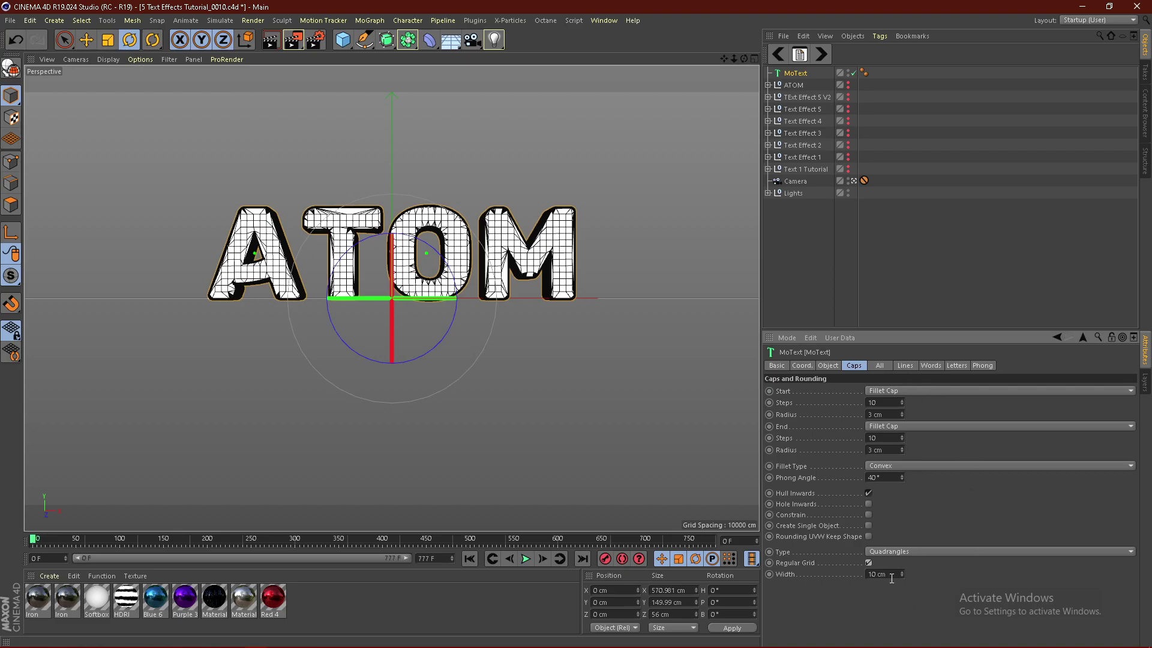
pyautogui.click(891, 576)
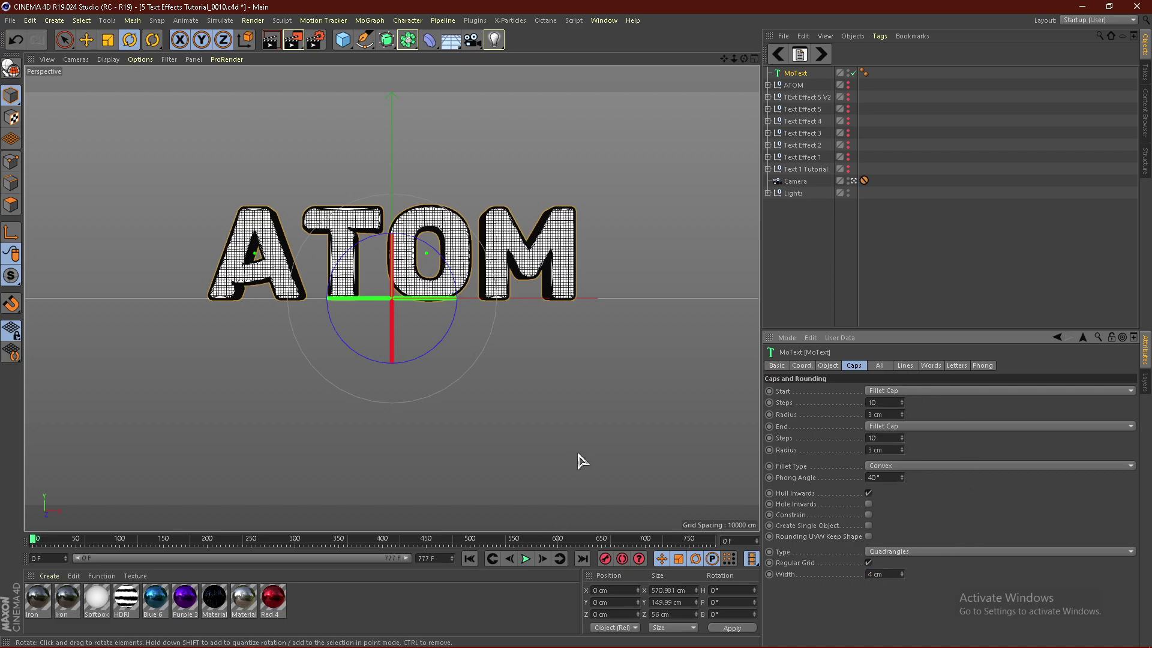
pyautogui.write('3')
pyautogui.press('Return')
# Step: Try a 5 cm grid width, then settle on 4 cm
pyautogui.doubleClick(895, 575)
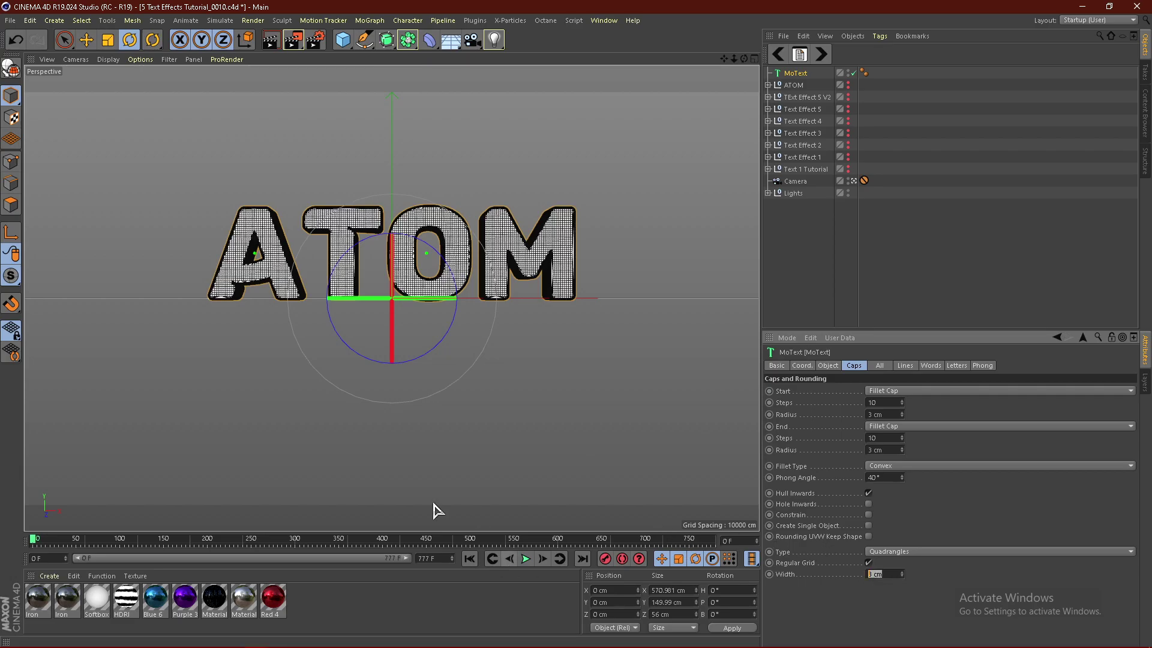
pyautogui.write('5')
pyautogui.press('Return')
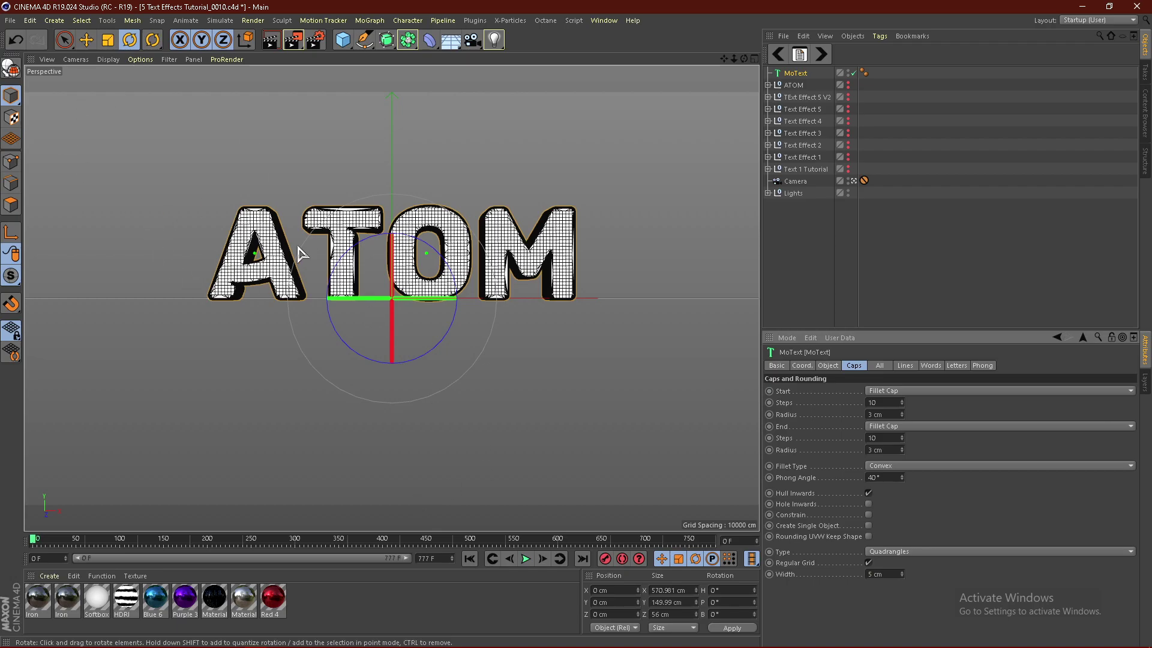
pyautogui.doubleClick(892, 575)
pyautogui.write('4')
pyautogui.press('Return')
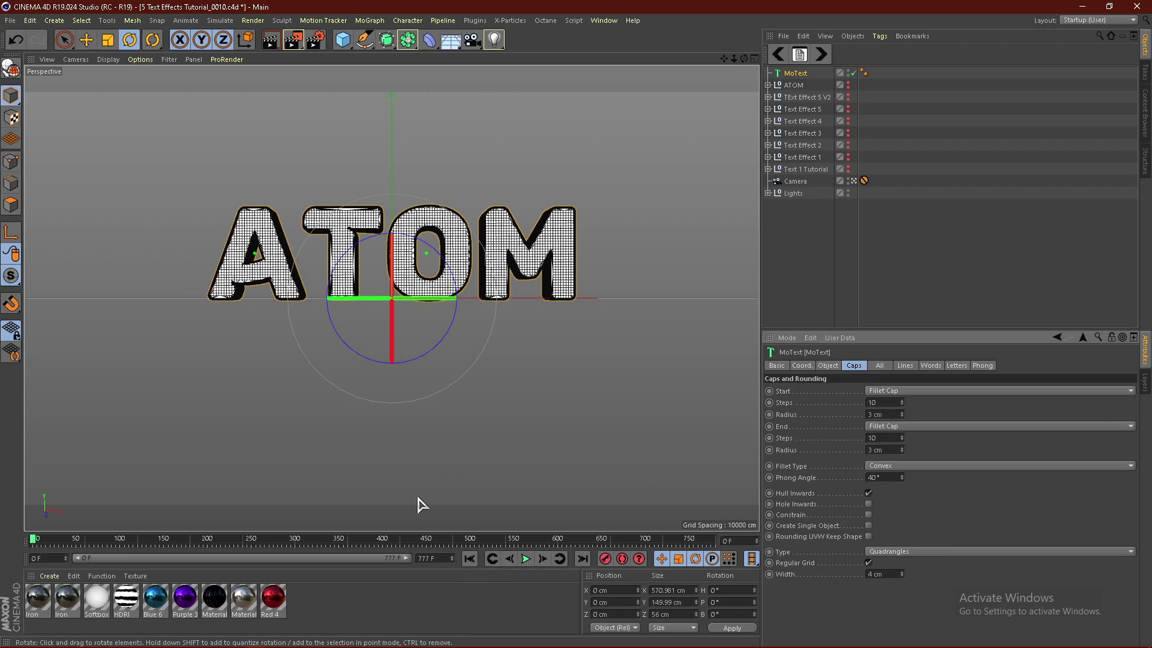
pyautogui.click(850, 264)
# Step: Copy and paste the ATOM MoText to create the duplicate MoText.1
pyautogui.click(795, 73)
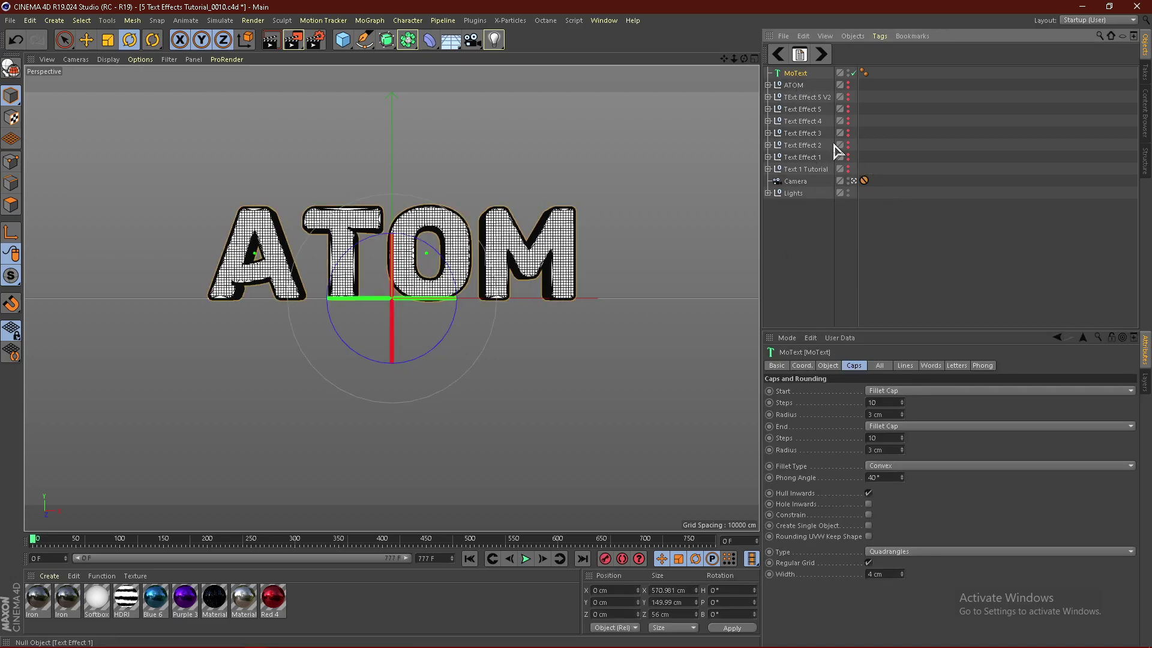
pyautogui.hotkey('ctrl', 'c')
pyautogui.hotkey('ctrl', 'v')
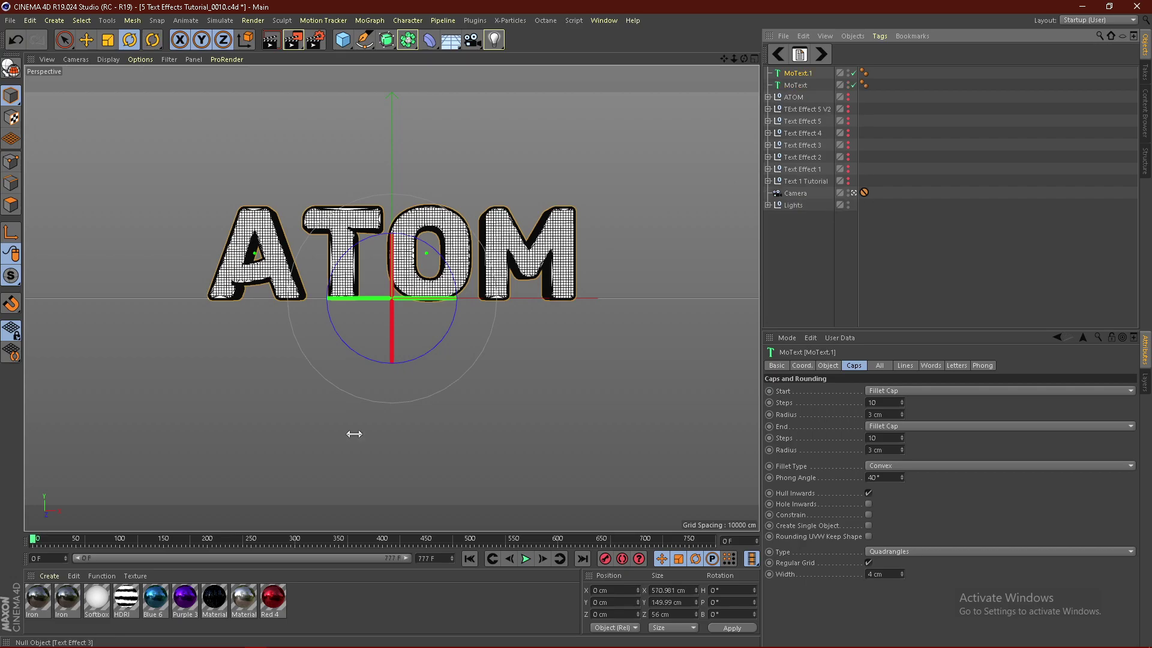
# Step: Apply the silver Material to the original MoText with Cubic projection
pyautogui.click(270, 606)
pyautogui.moveTo(244, 600); pyautogui.dragTo(441, 468)
pyautogui.moveTo(790, 105); pyautogui.dragTo(792, 86)
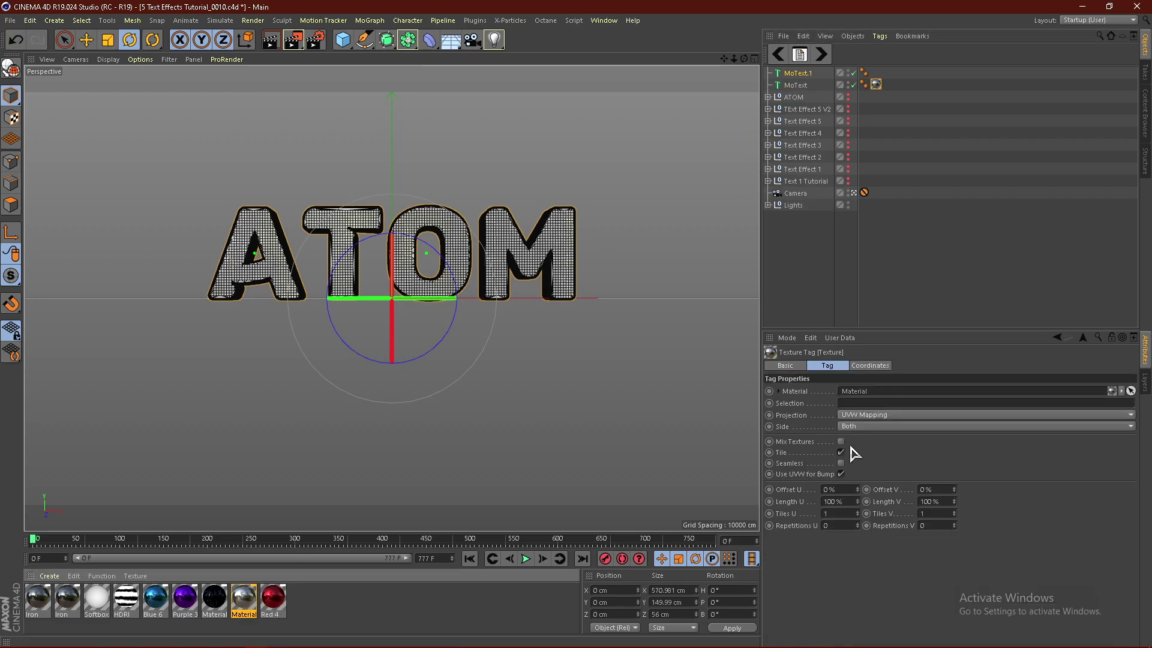
pyautogui.click(870, 417)
pyautogui.click(870, 463)
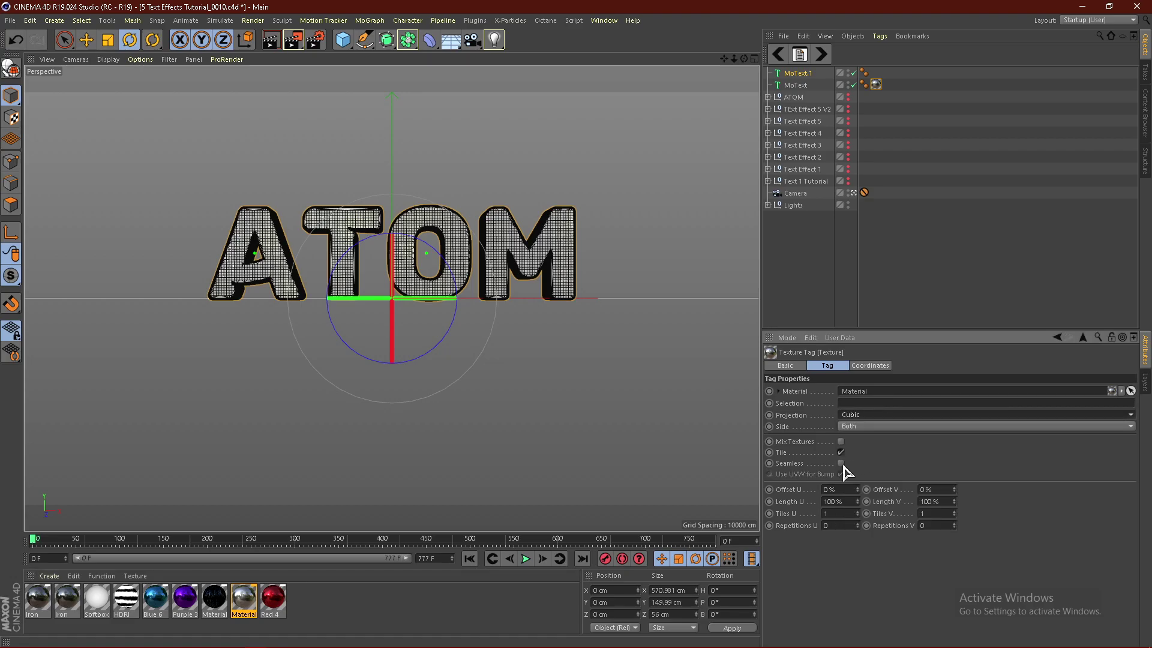
pyautogui.click(952, 115)
pyautogui.click(406, 51)
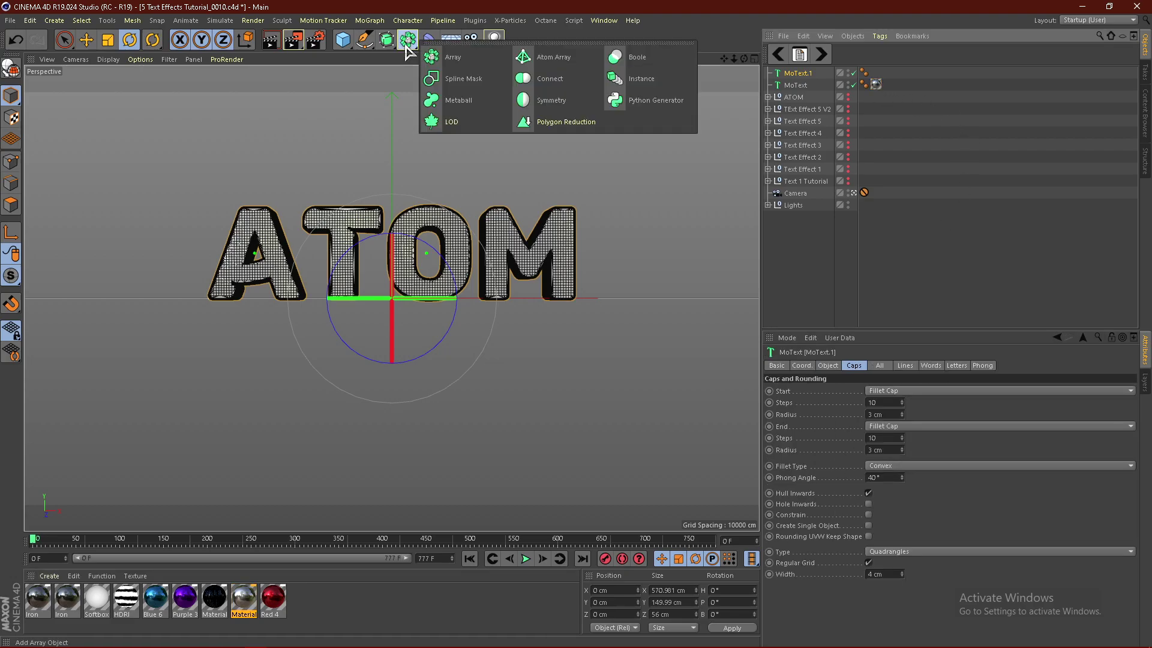
# Step: Add an Atom Array, nest MoText.1 inside it, and return the viewport to Gouraud Shading
pyautogui.click(534, 63)
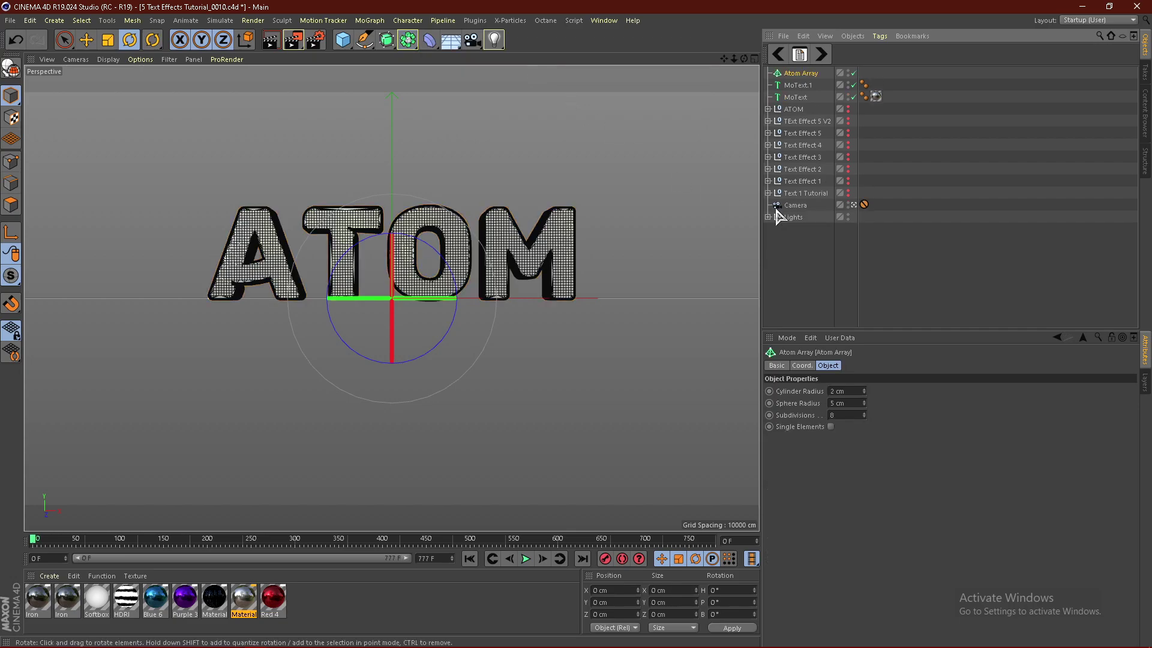
pyautogui.moveTo(802, 90); pyautogui.dragTo(805, 75)
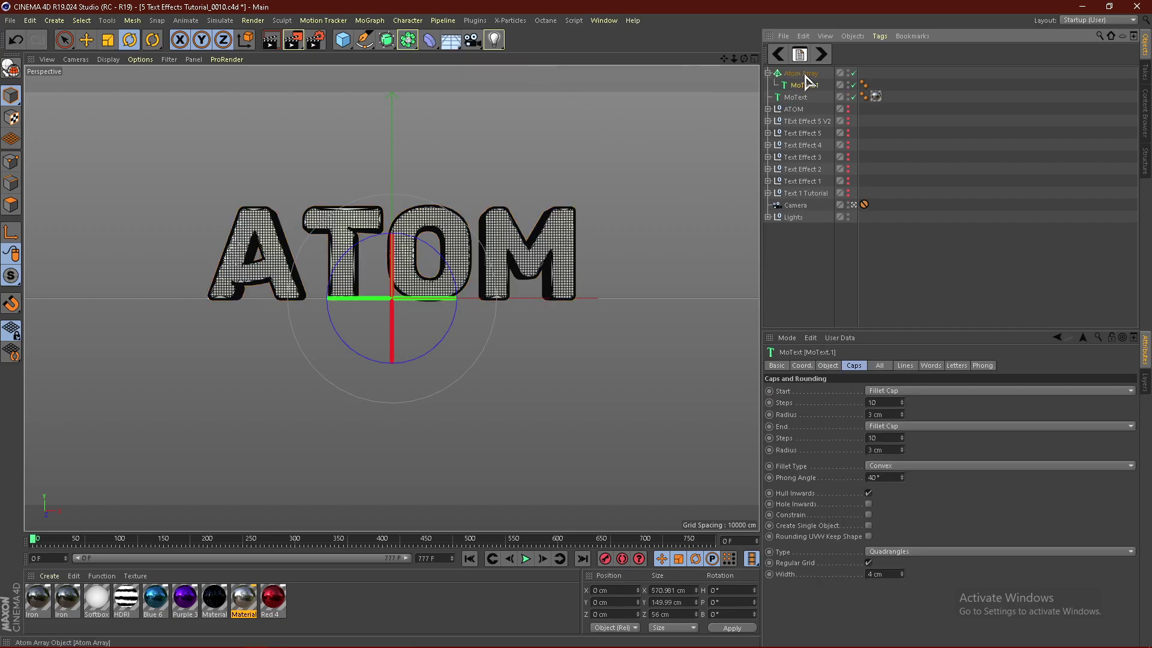
pyautogui.click(115, 60)
pyautogui.click(126, 78)
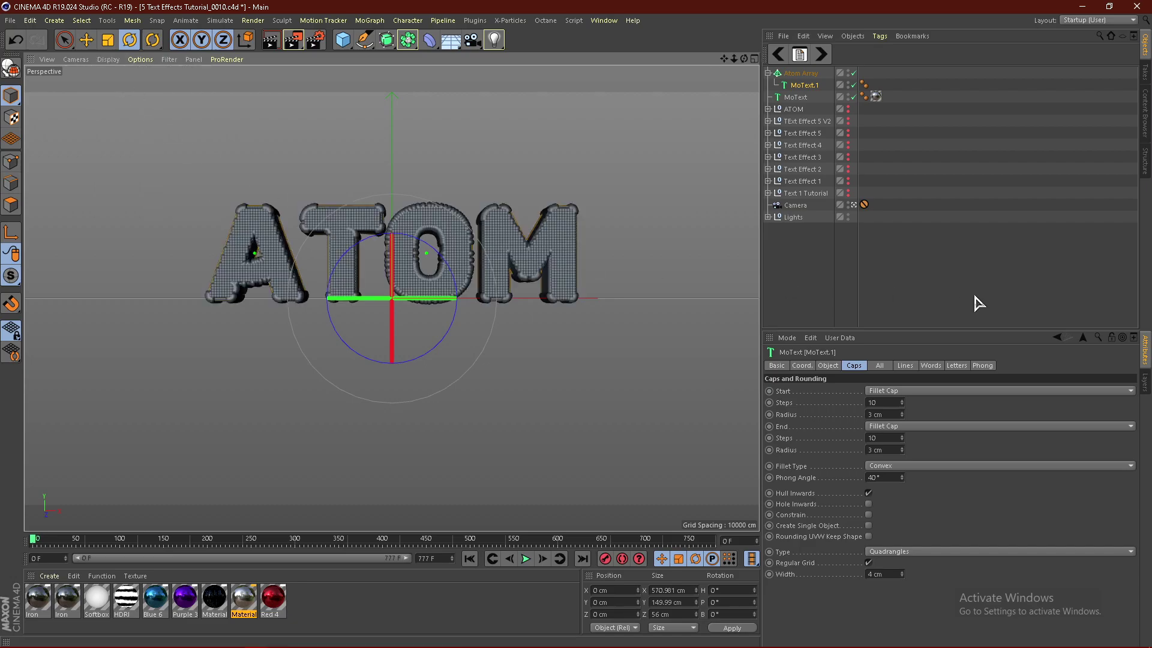
pyautogui.click(913, 249)
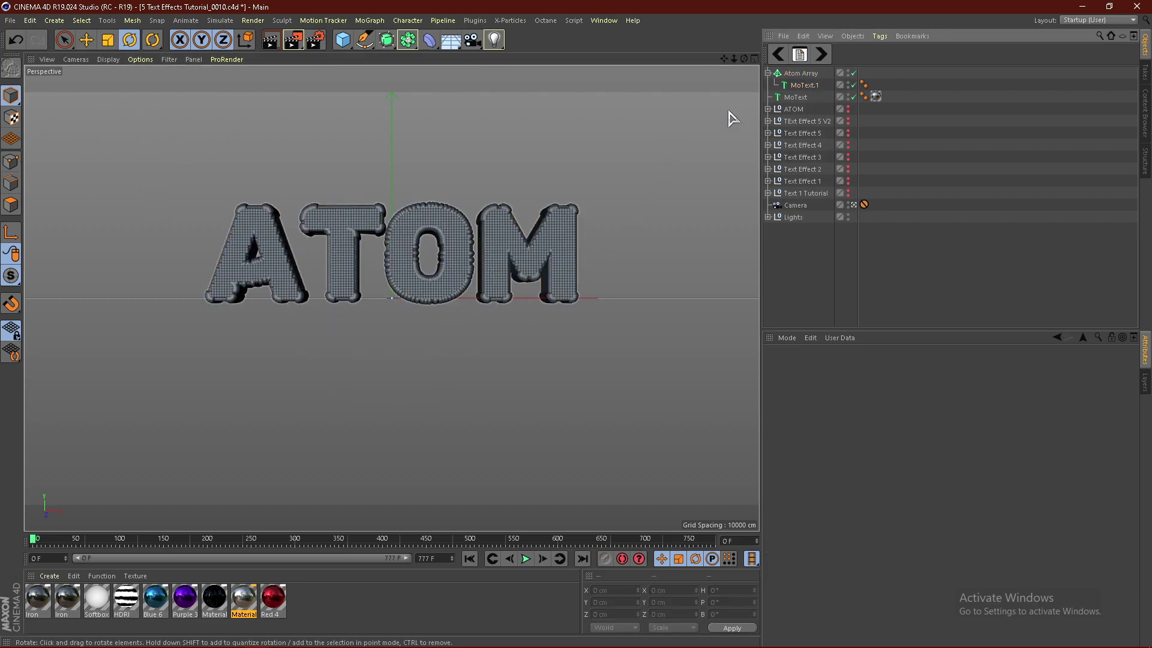
pyautogui.click(802, 73)
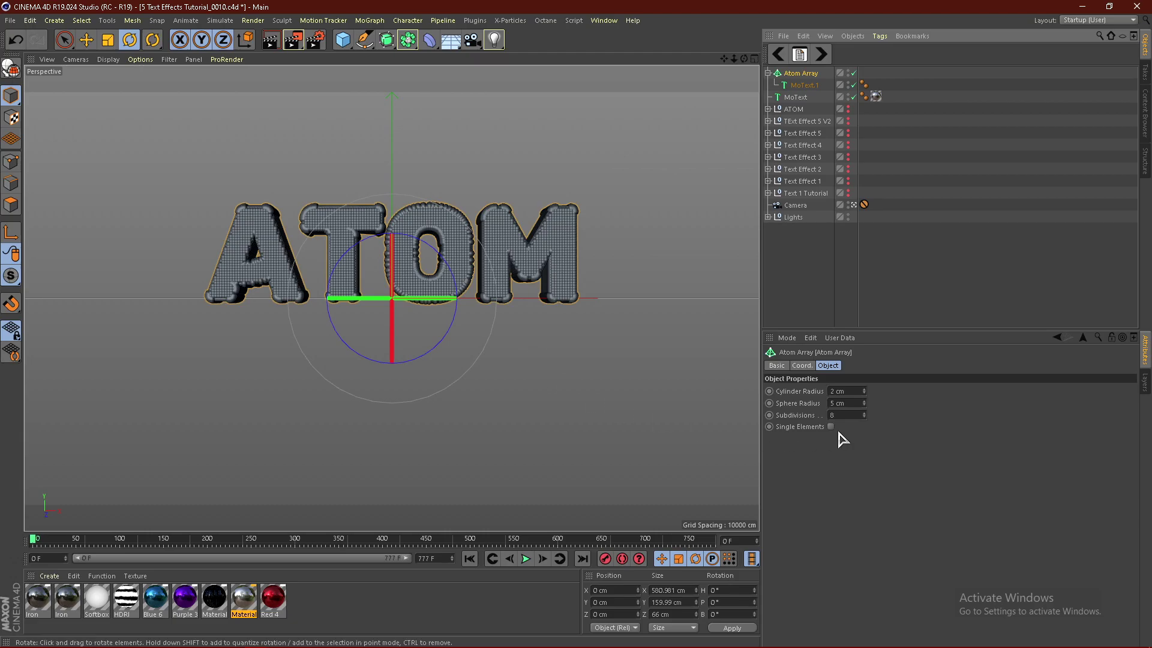
# Step: Give the Atom Array 1 cm radii and MoText's chrome texture, then render a preview
pyautogui.click(856, 404)
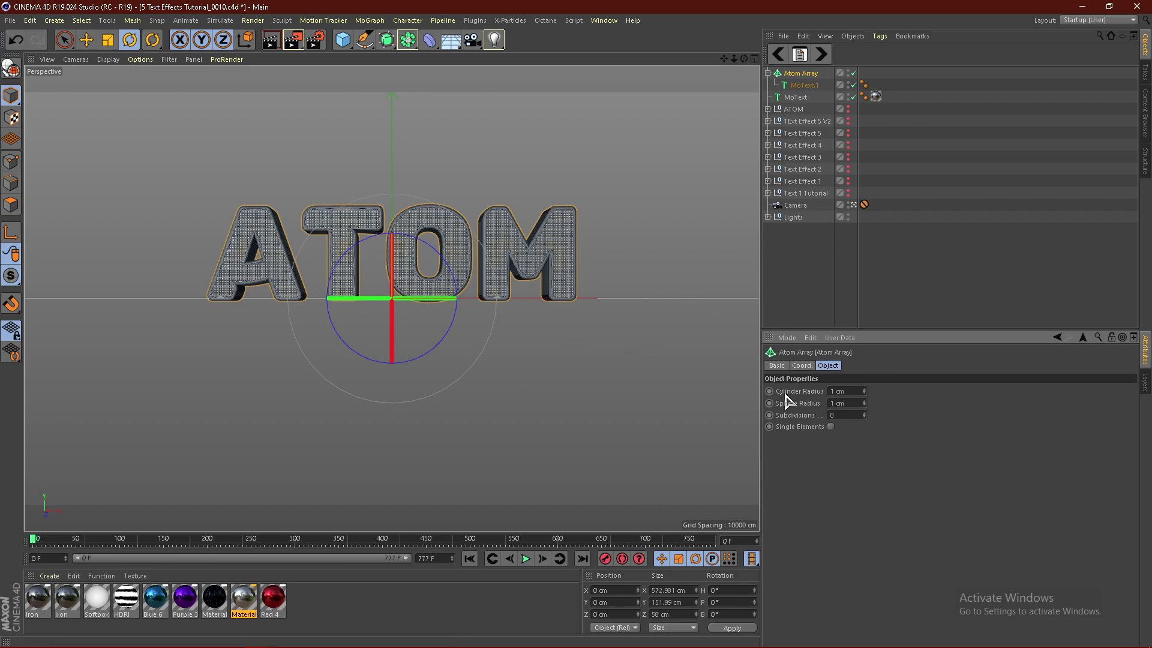
pyautogui.click(869, 258)
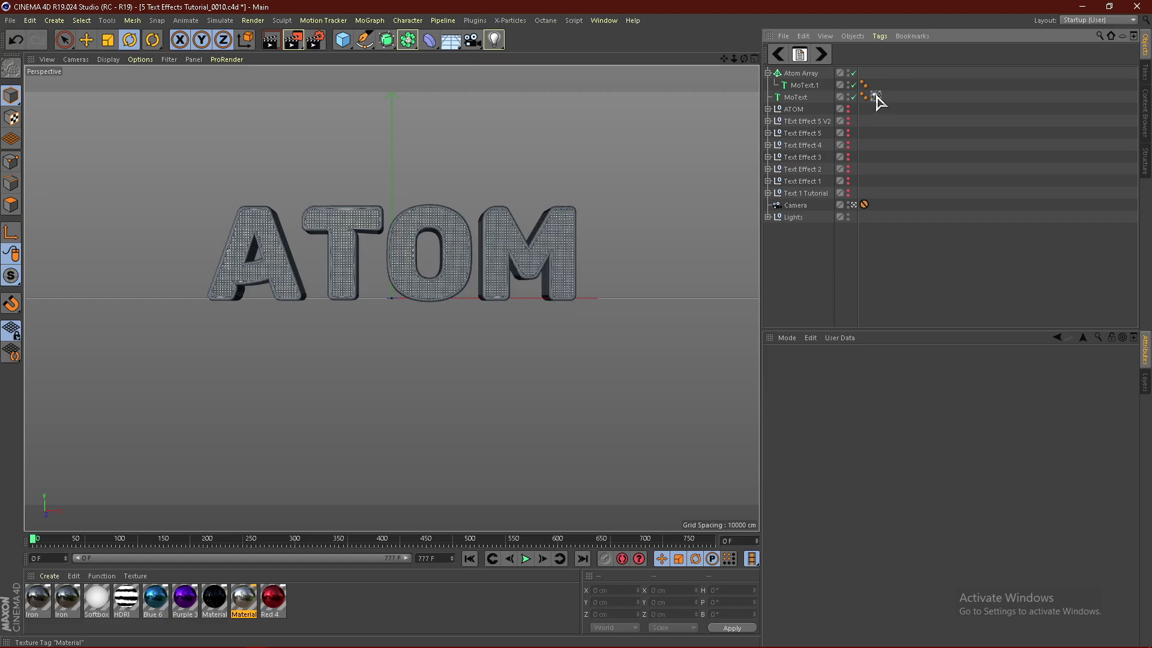
pyautogui.keyDown('ctrl'); pyautogui.moveTo(871, 78); pyautogui.dragTo(867, 74); pyautogui.keyUp('ctrl')
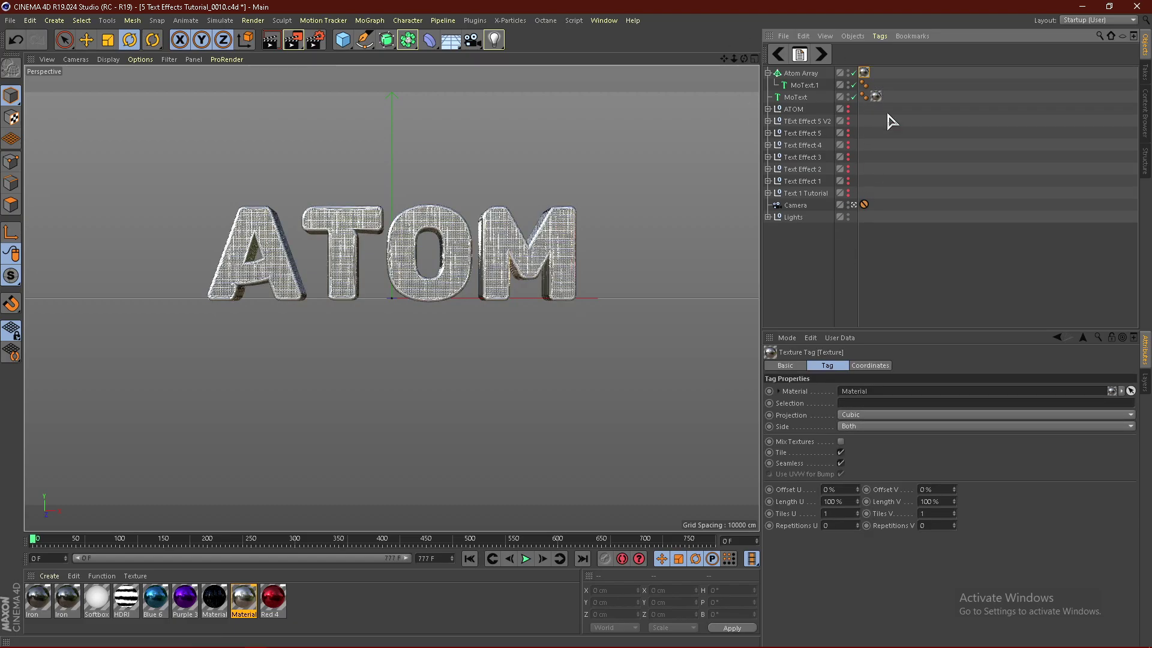
pyautogui.click(891, 300)
pyautogui.click(272, 39)
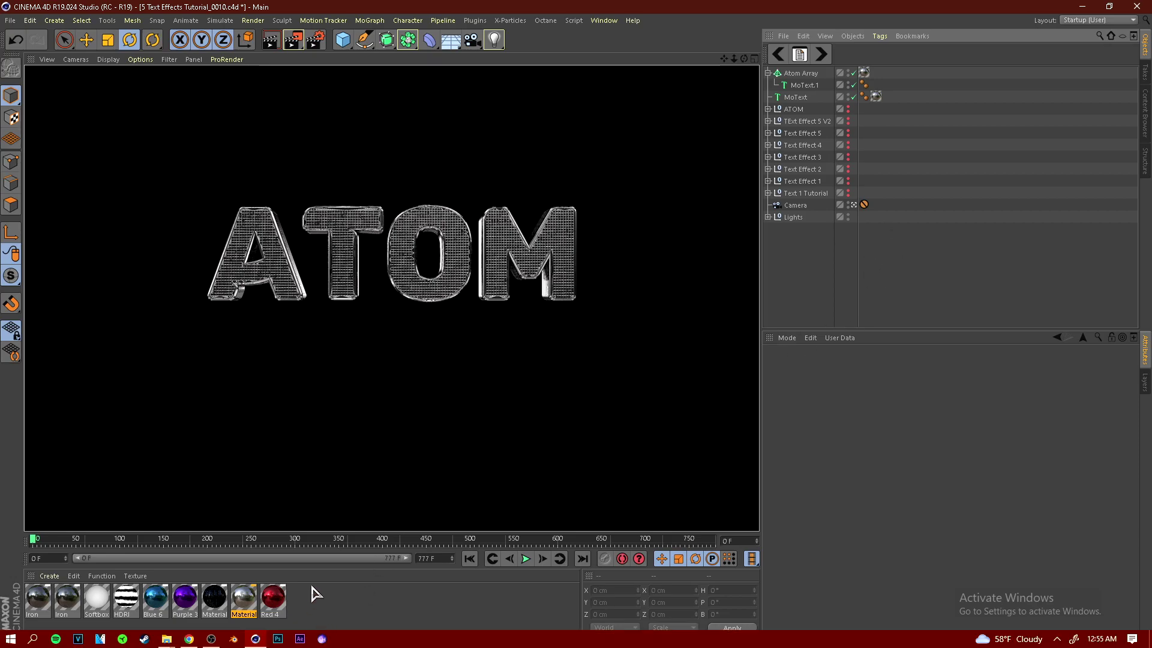
# Step: Apply the Red 4 material to the inner MoText
pyautogui.moveTo(486, 533); pyautogui.dragTo(483, 511)
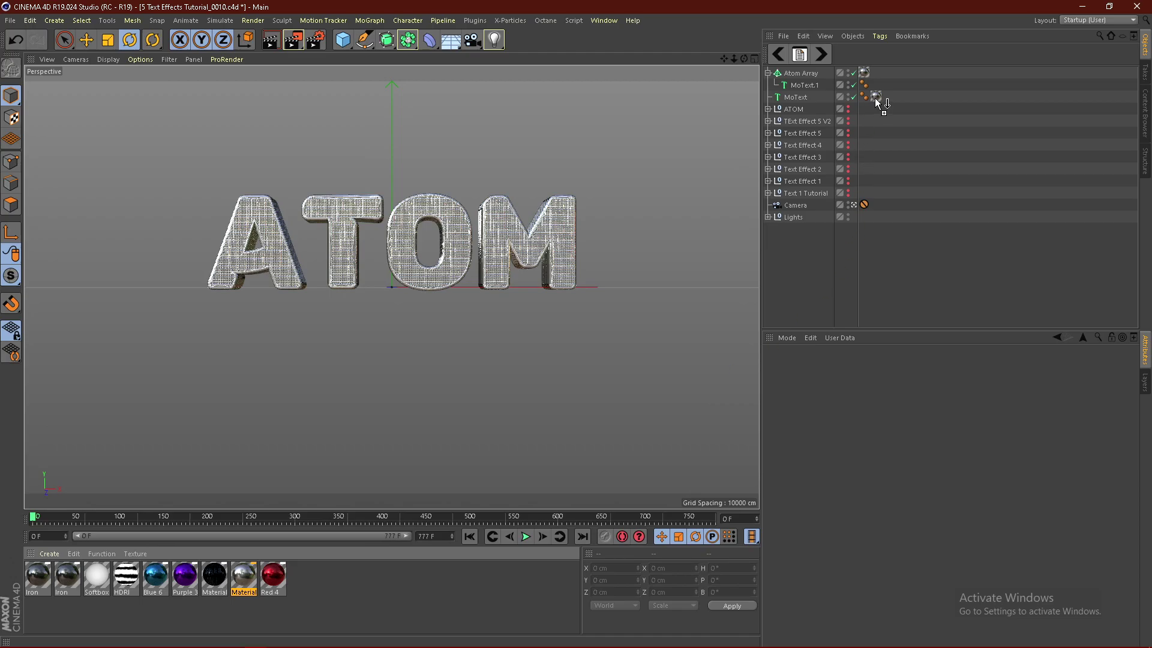
pyautogui.moveTo(877, 102); pyautogui.dragTo(876, 101)
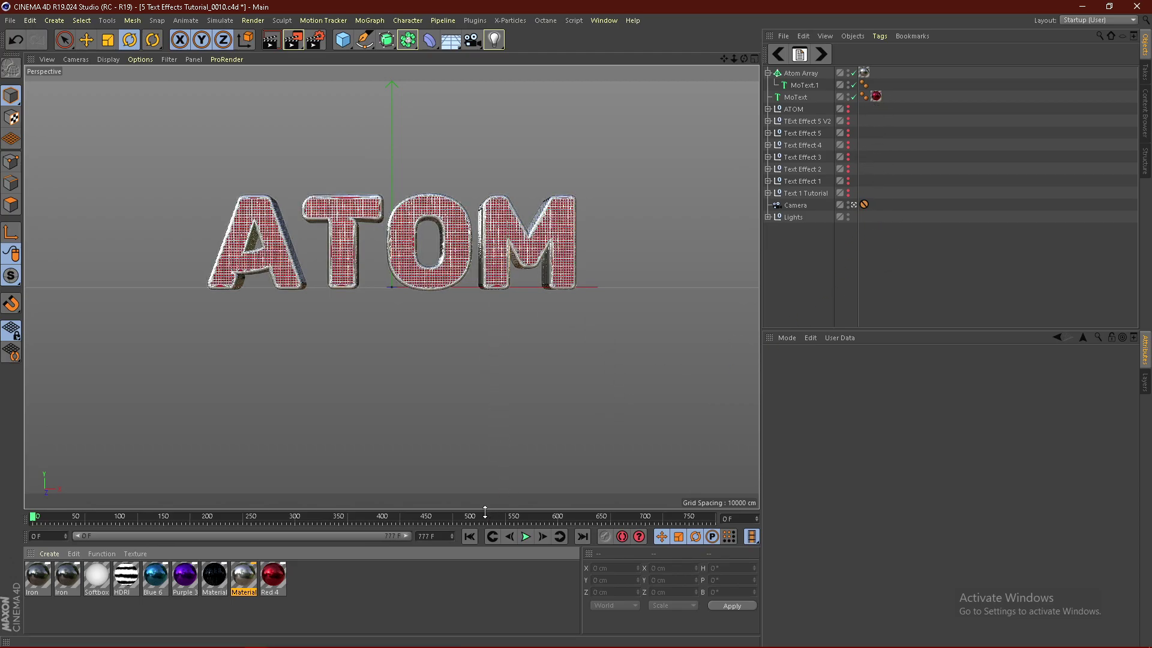
pyautogui.moveTo(487, 515); pyautogui.dragTo(487, 537)
# Step: Group MoText and Atom Array under a new Null with Alt+G
pyautogui.click(773, 87)
pyautogui.press('Delete')
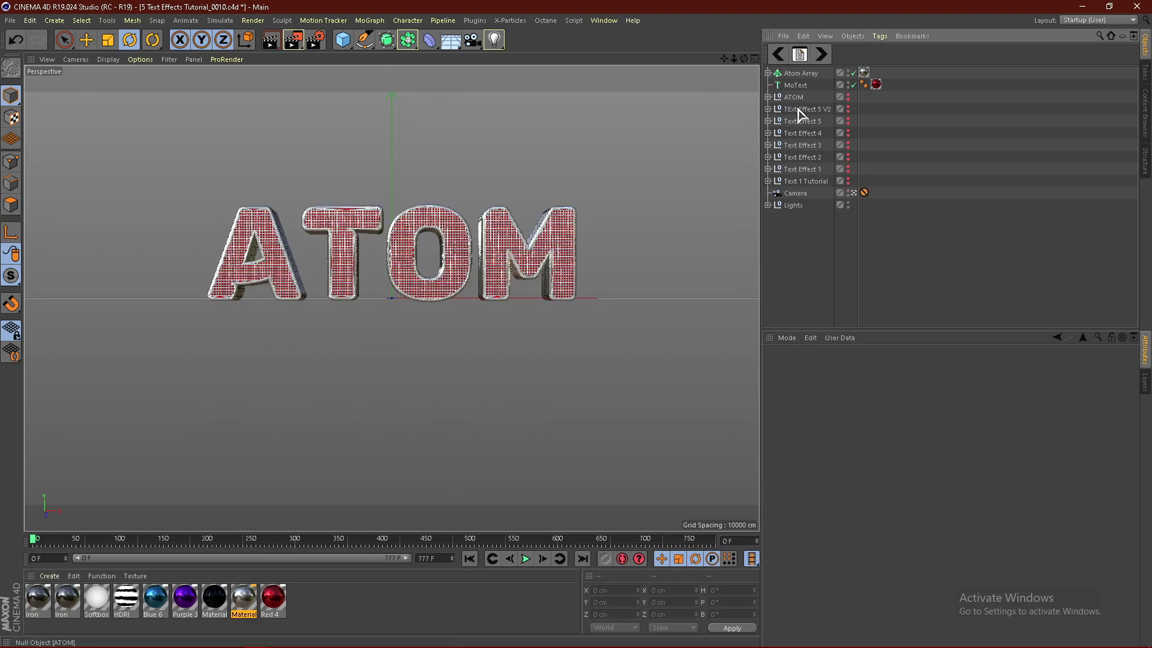
pyautogui.click(794, 86)
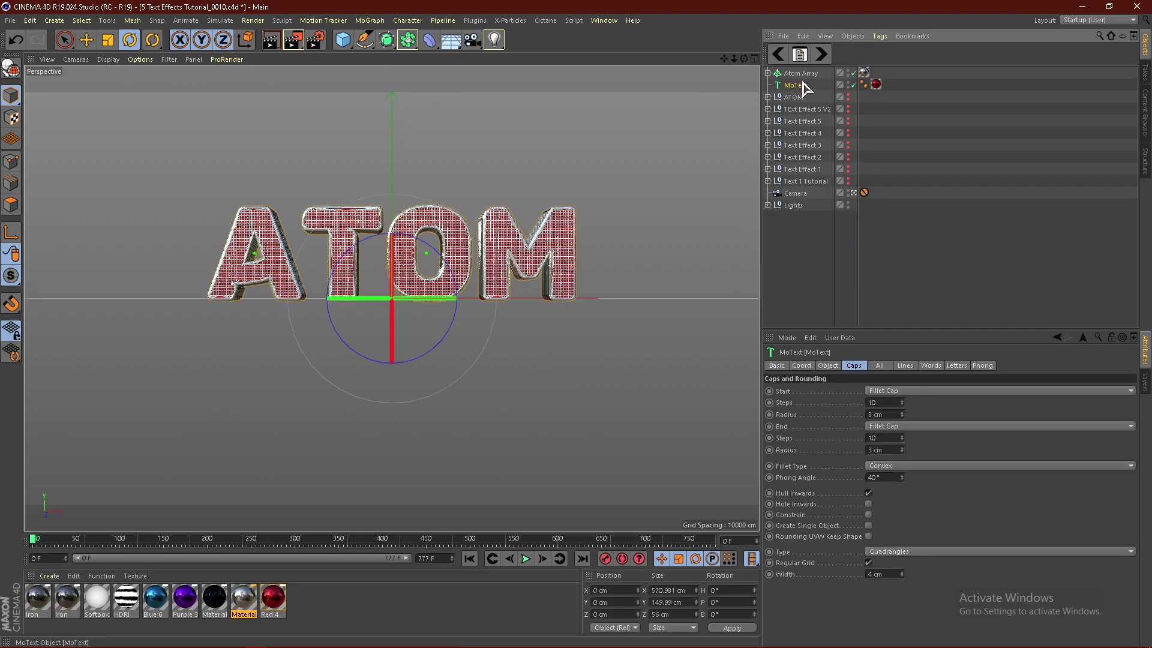
pyautogui.keyDown('ctrl'); pyautogui.click(803, 75); pyautogui.keyUp('ctrl')
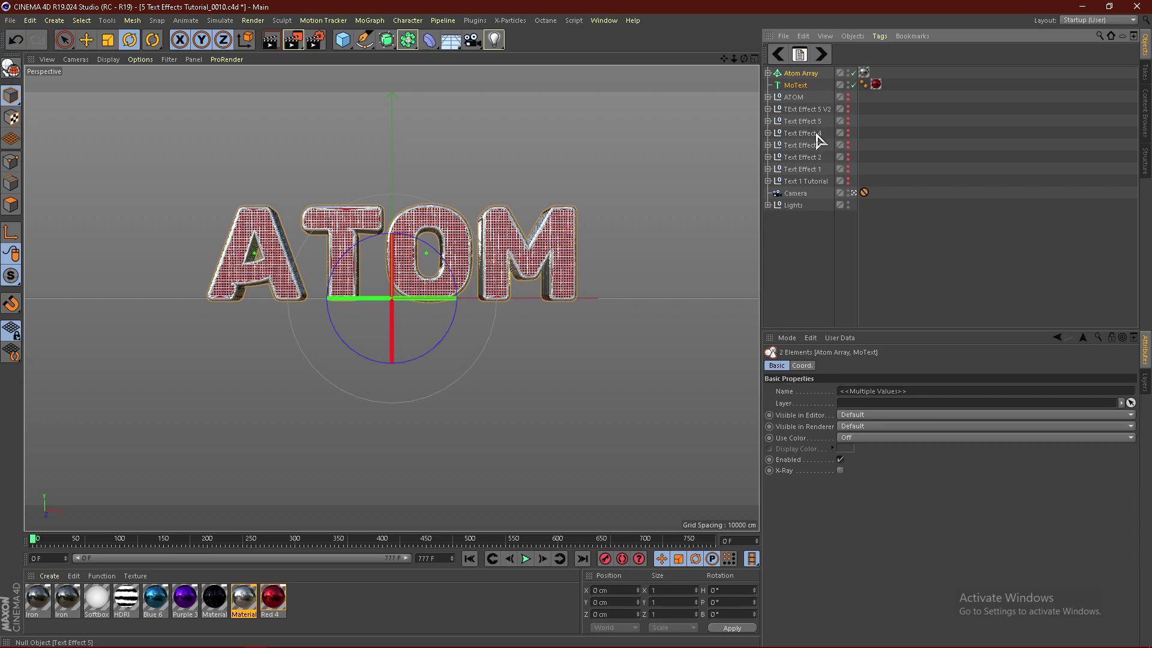
pyautogui.hotkey('alt', 'g')
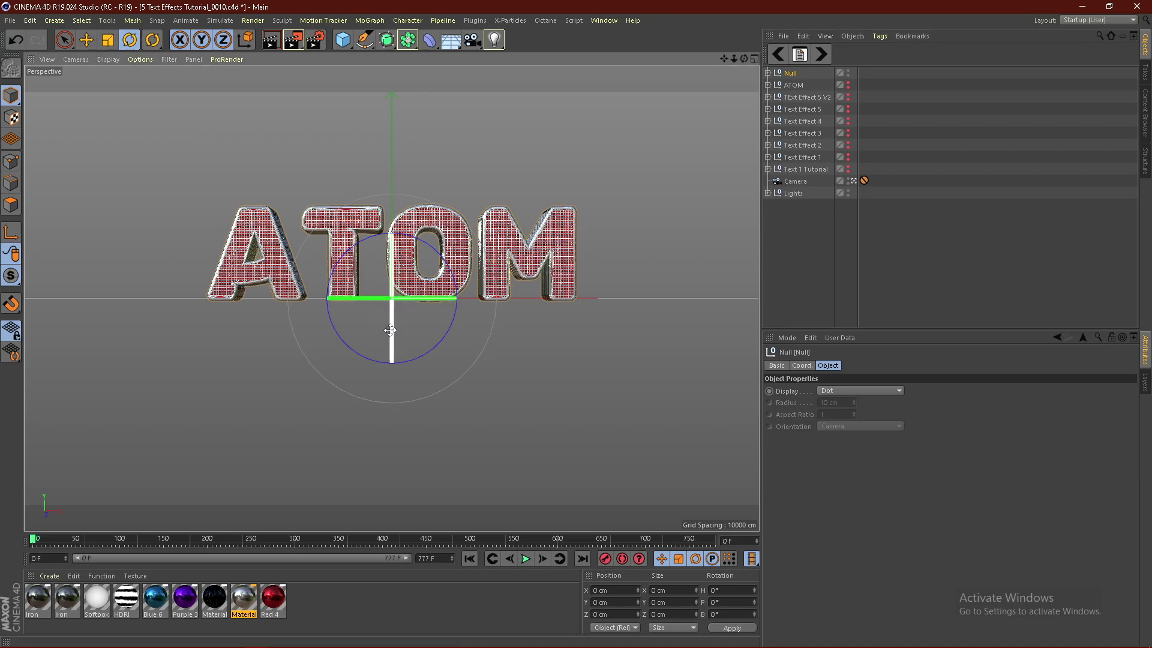
# Step: Pitch the grouped Null to −10° and render a preview of the tilted ATOM letters
pyautogui.moveTo(390, 330)
pyautogui.mouseDown()
pyautogui.moveTo(398, 309)
pyautogui.moveTo(393, 318)
pyautogui.mouseUp()
pyautogui.click(720, 269)
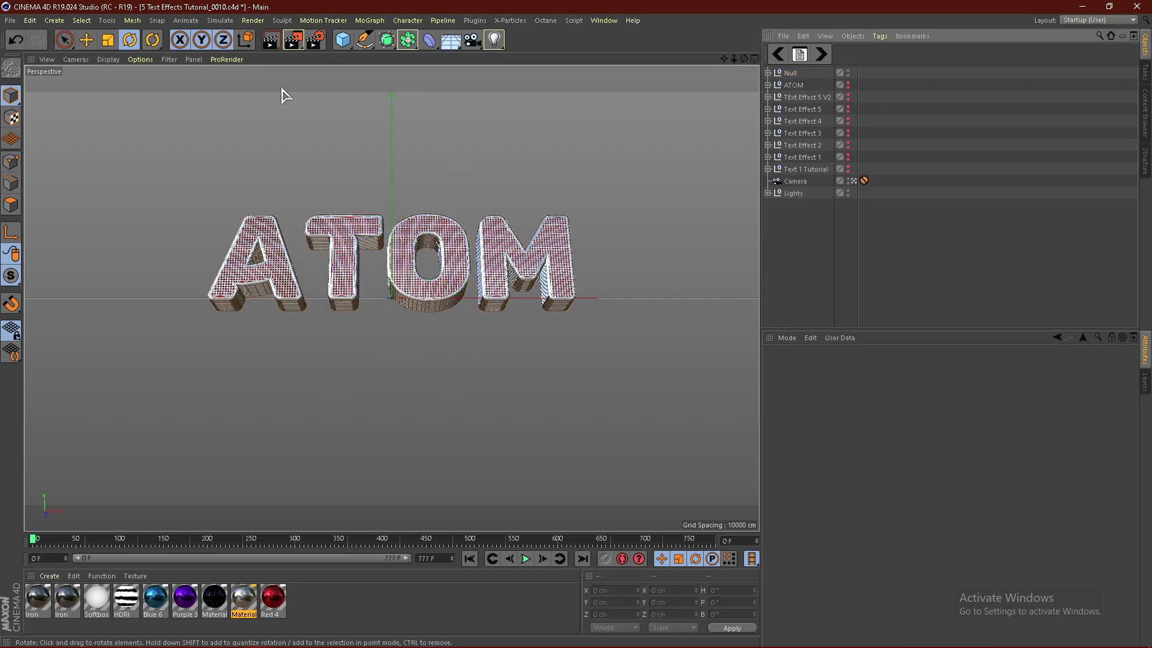
pyautogui.click(271, 45)
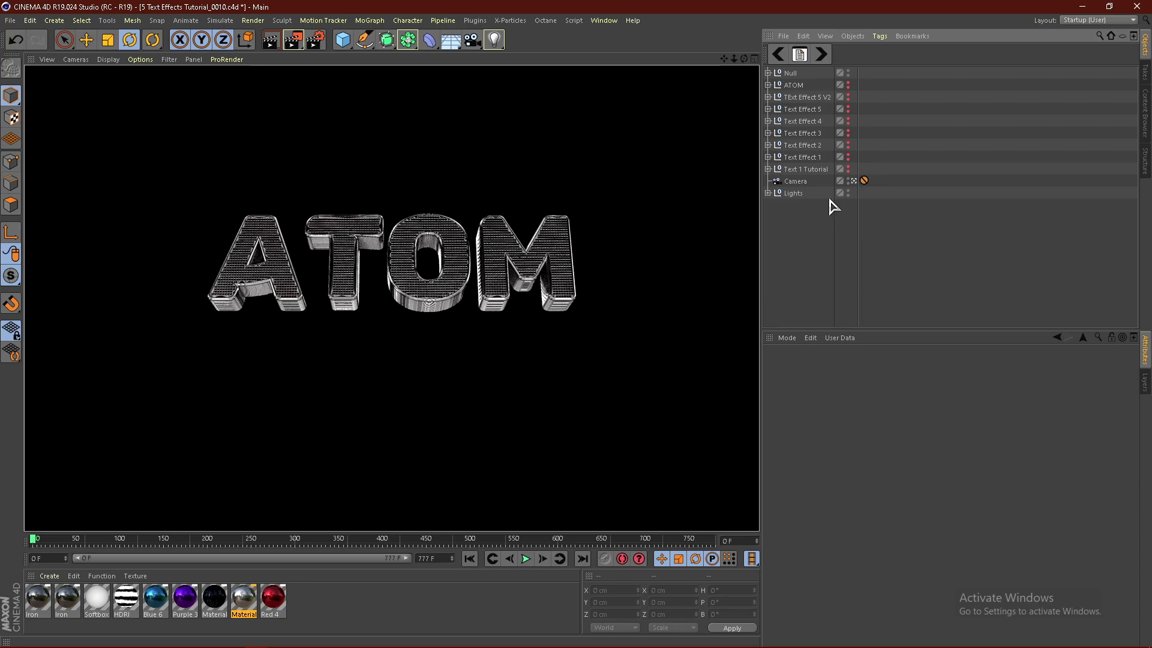
pyautogui.click(768, 72)
# Step: Duplicate MoText into Atom Array as MoText.1 and widen its grid to 5 cm
pyautogui.click(806, 85)
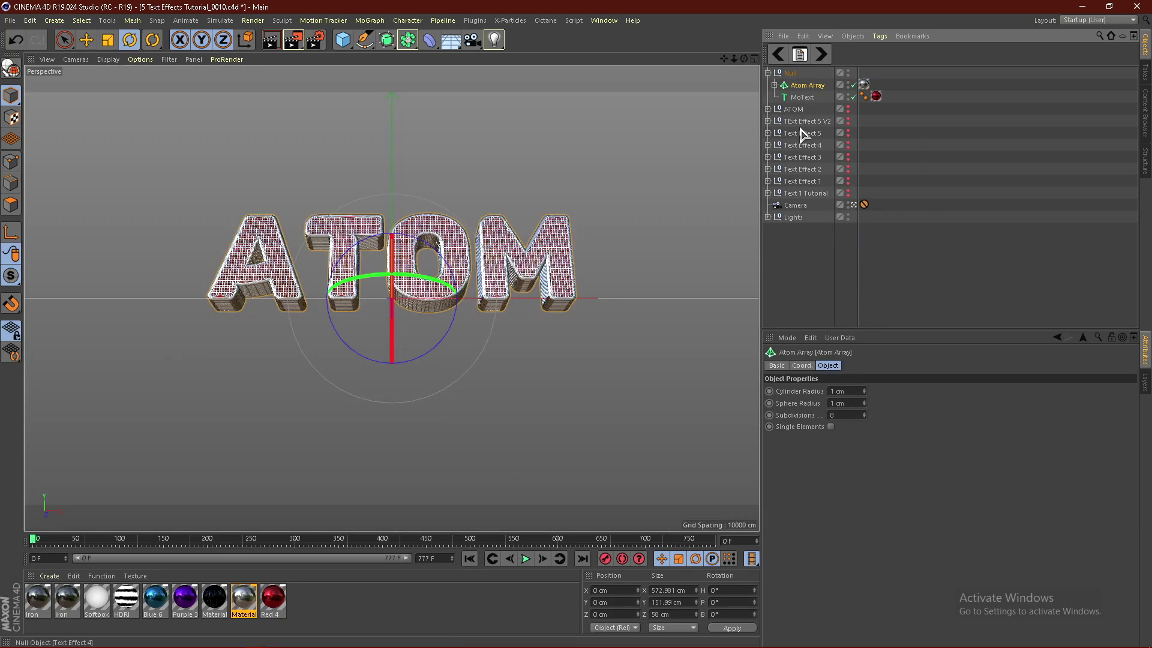
pyautogui.click(792, 97)
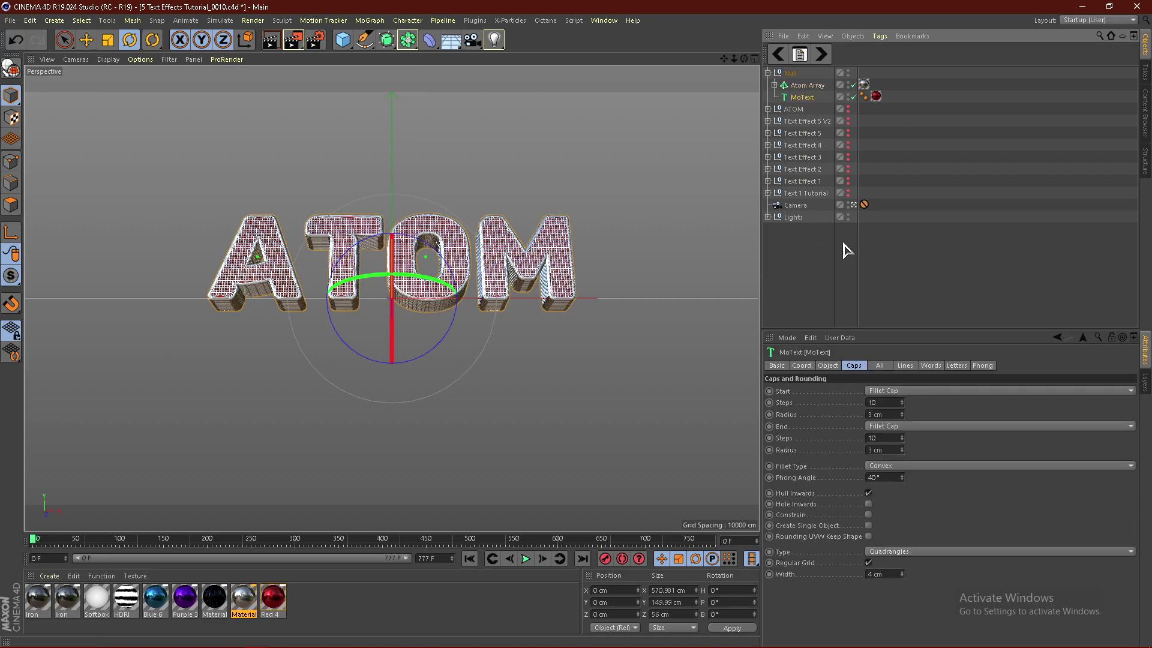
pyautogui.keyDown('ctrl'); pyautogui.moveTo(802, 97); pyautogui.dragTo(795, 105); pyautogui.keyUp('ctrl')
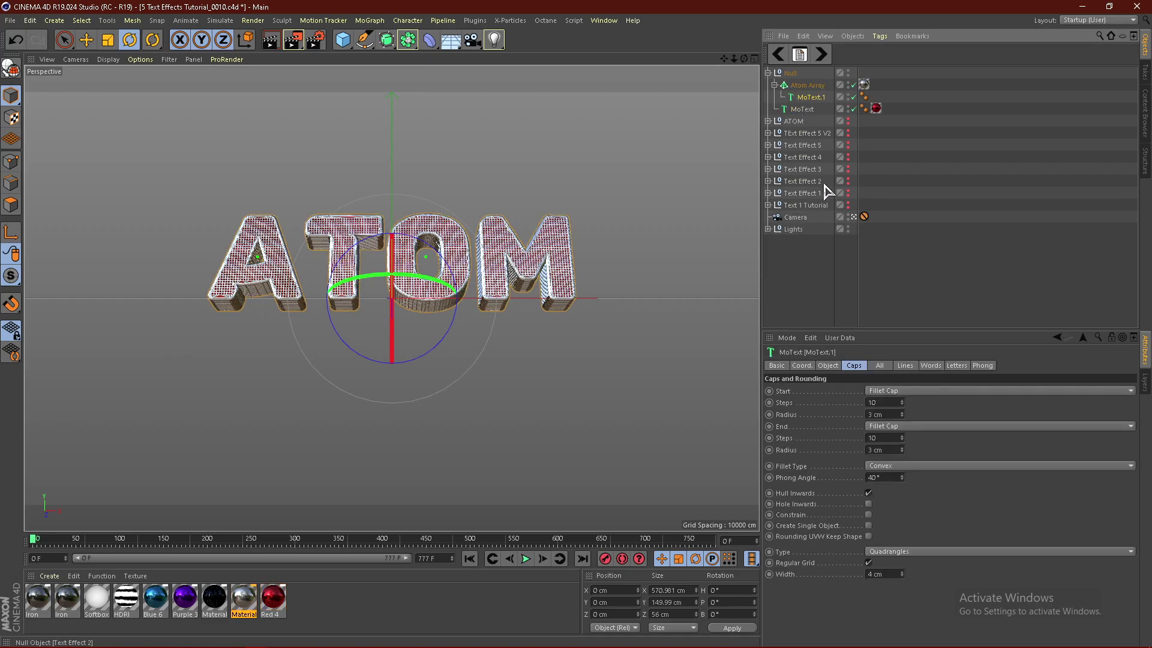
pyautogui.click(876, 574)
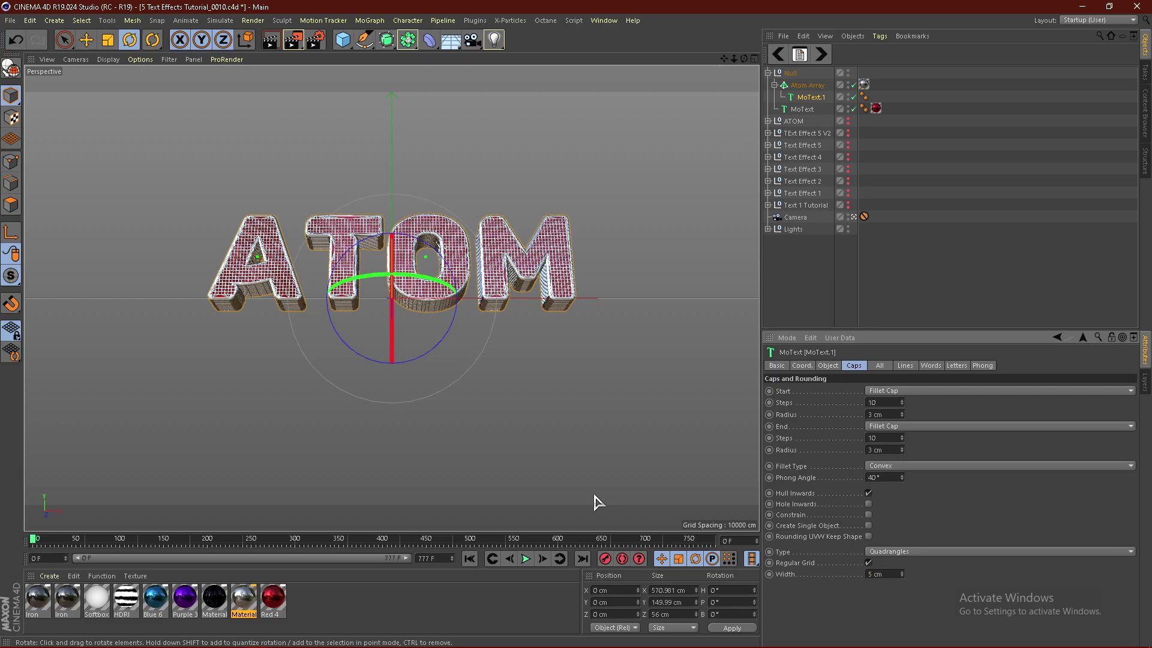
# Step: Render a preview of the coarser lattice and return the viewport to the editor camera
pyautogui.click(271, 42)
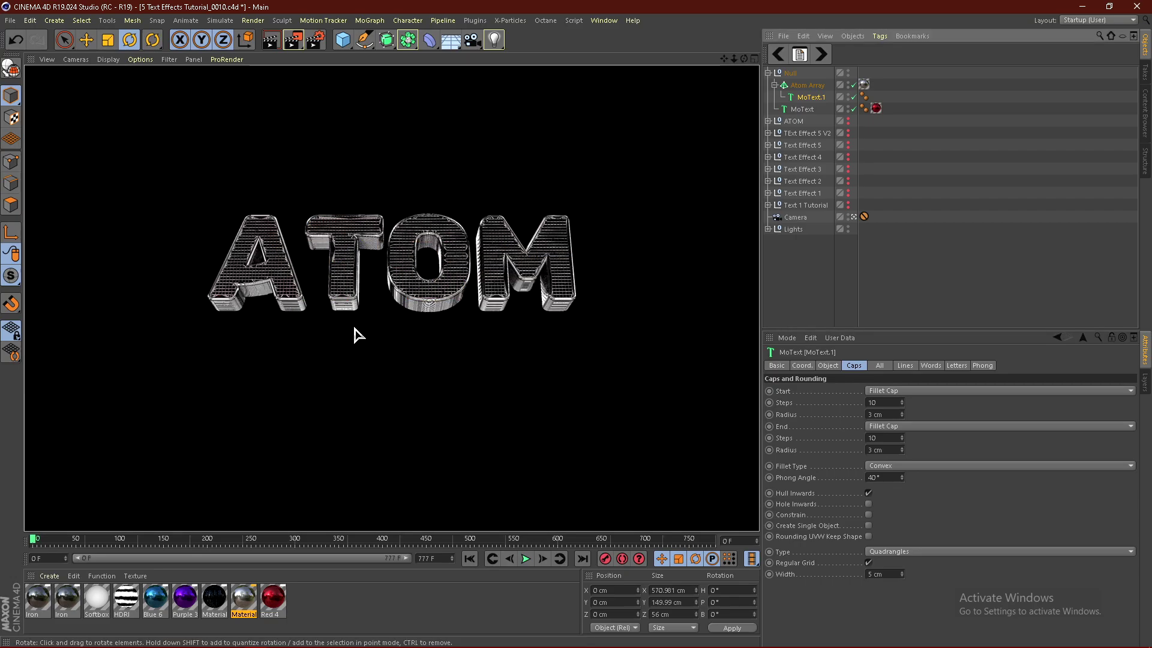
pyautogui.click(869, 269)
pyautogui.click(854, 217)
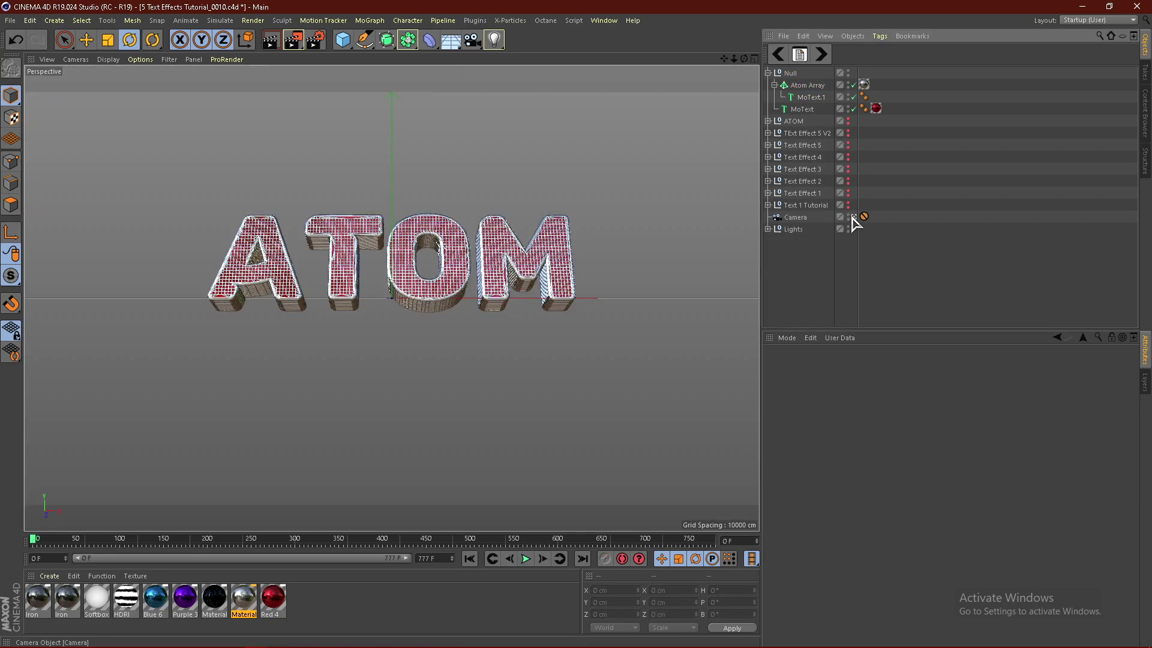
# Step: Zoom in and render a close-up of the ATOM letters, then orbit around them
pyautogui.scroll(10, 256, 174)
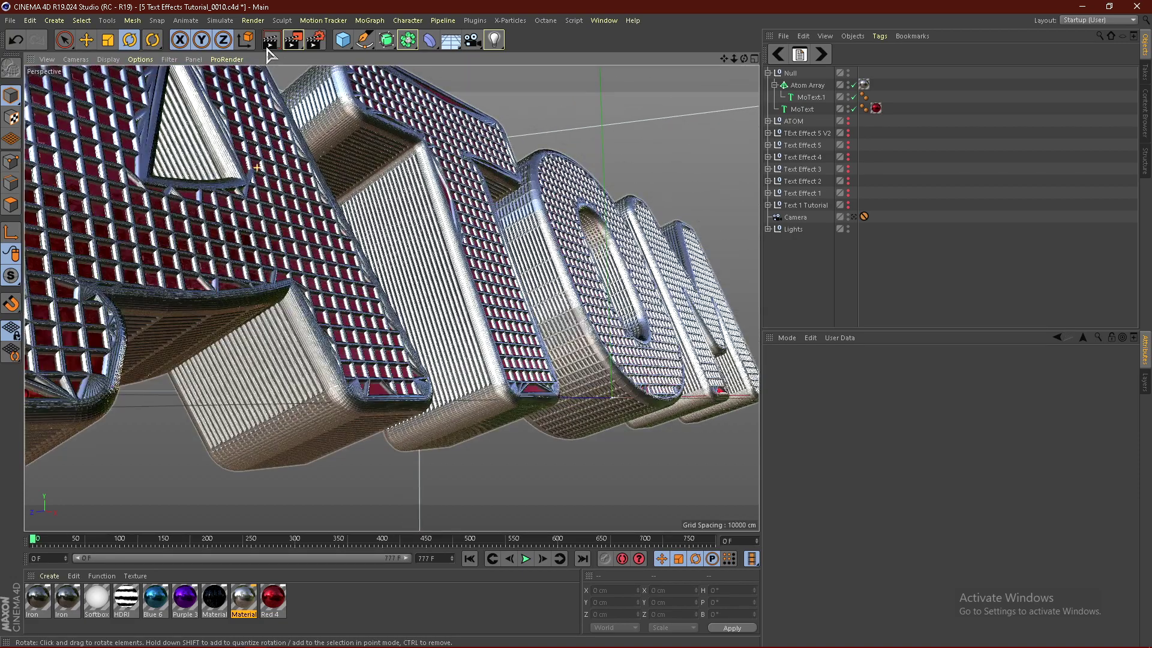
pyautogui.click(269, 47)
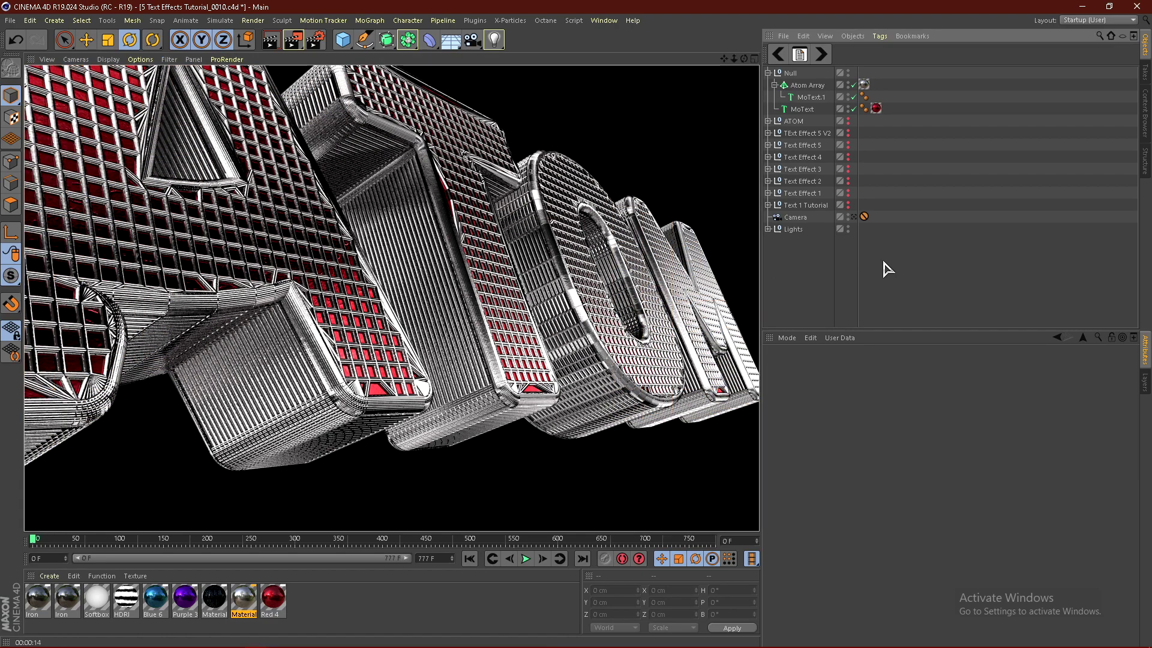
pyautogui.keyDown('alt'); pyautogui.moveTo(368, 324); pyautogui.dragTo(376, 131); pyautogui.keyUp('alt')
# Step: In Render Settings, confirm 1920 × 1080 output resolution and leave the frame range unchanged
pyautogui.click(316, 40)
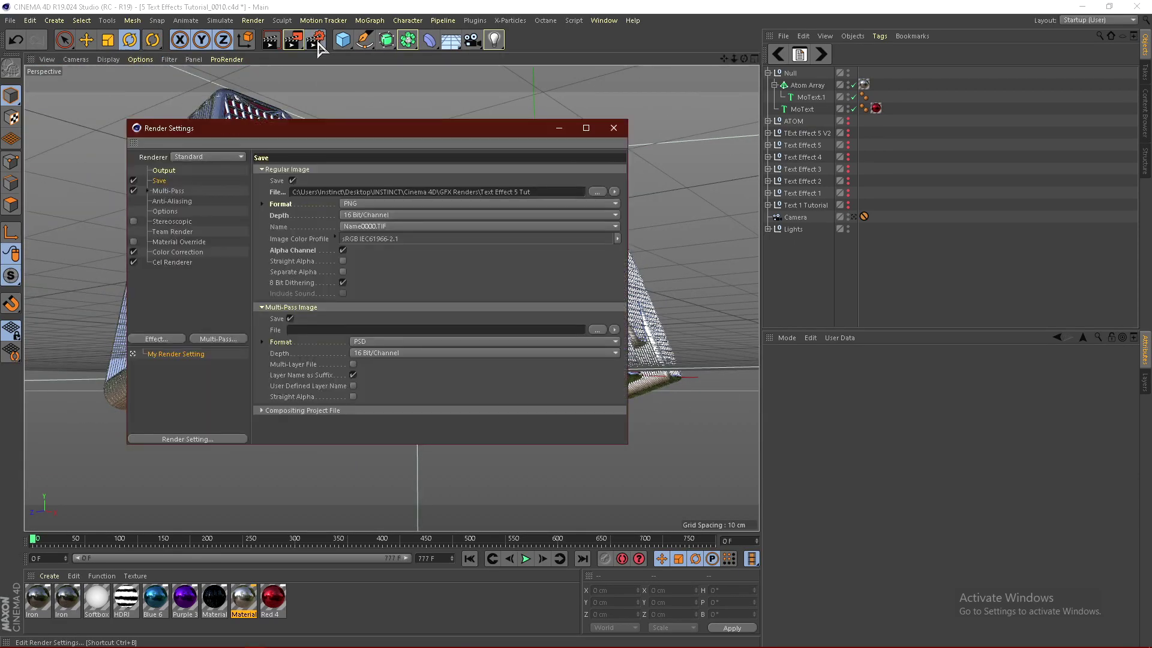
pyautogui.moveTo(412, 132); pyautogui.dragTo(538, 173)
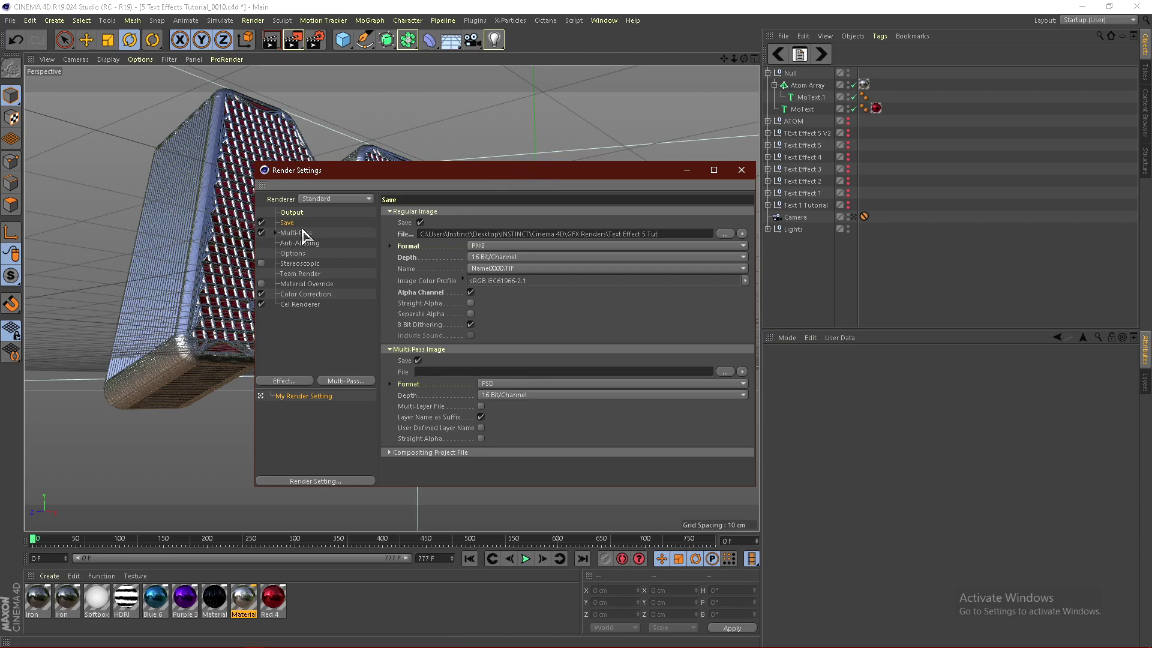
pyautogui.click(294, 213)
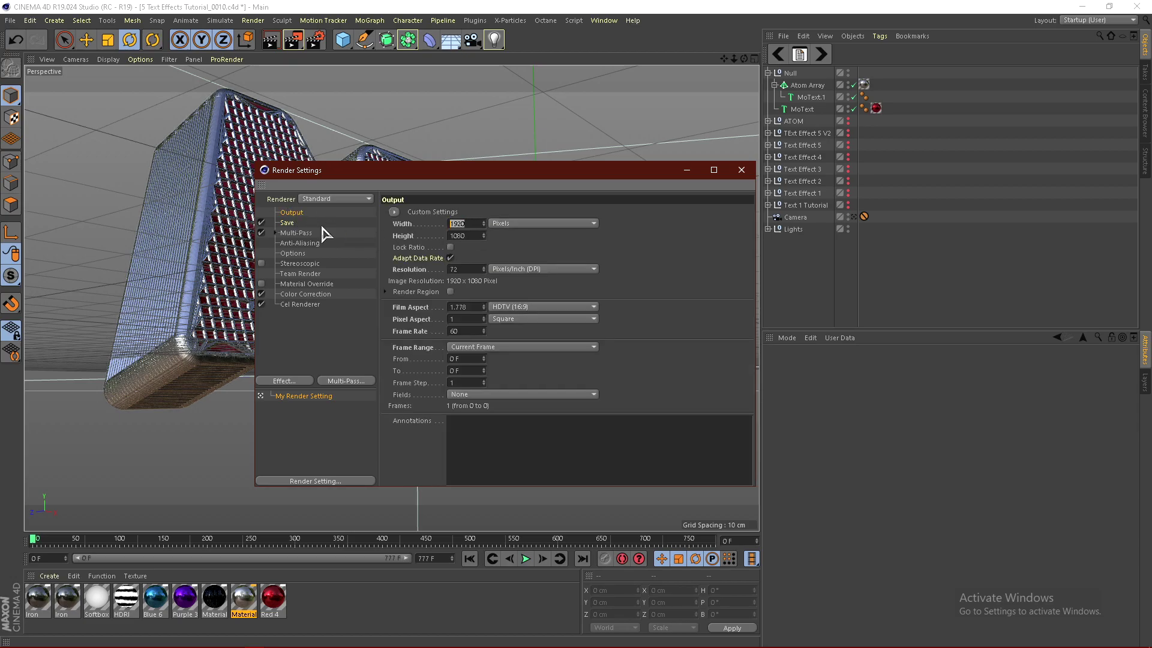
pyautogui.press('Tab')
pyautogui.click(478, 348)
pyautogui.click(478, 352)
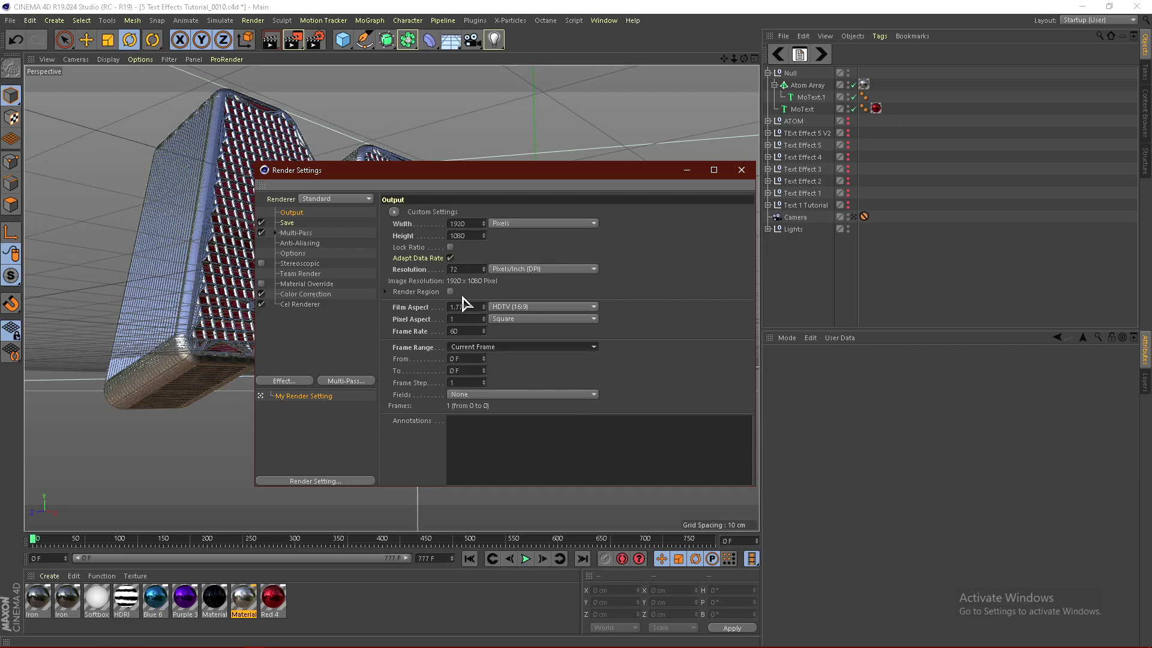
# Step: Confirm the PNG save format and existing file path, then close Render Settings
pyautogui.click(288, 224)
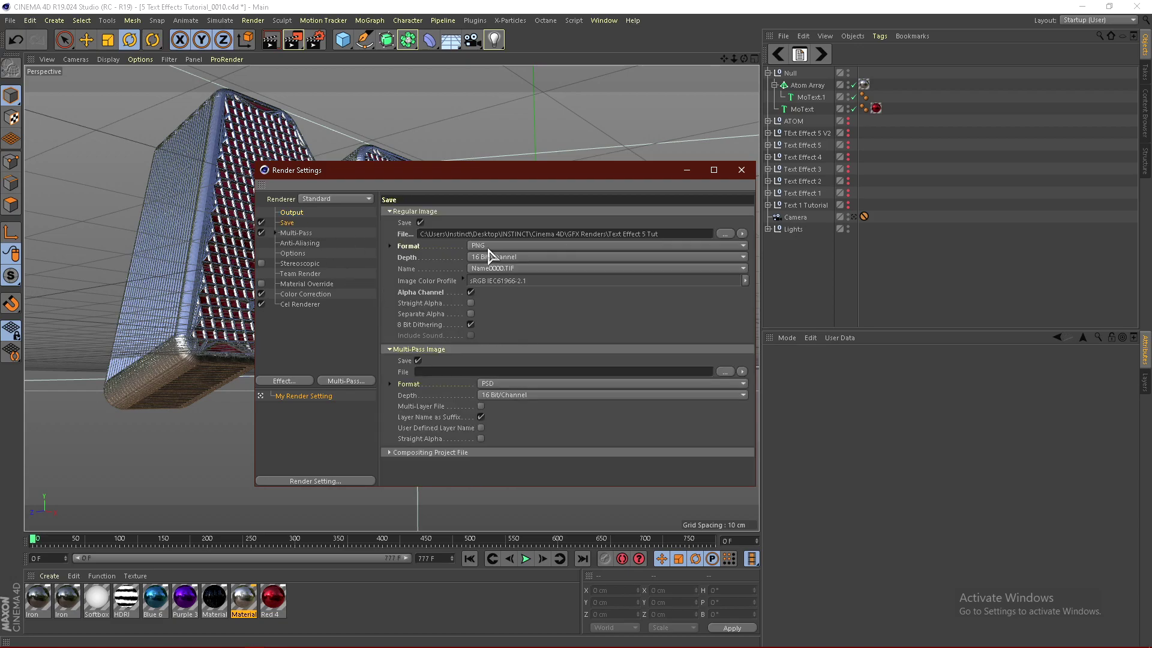
pyautogui.click(724, 233)
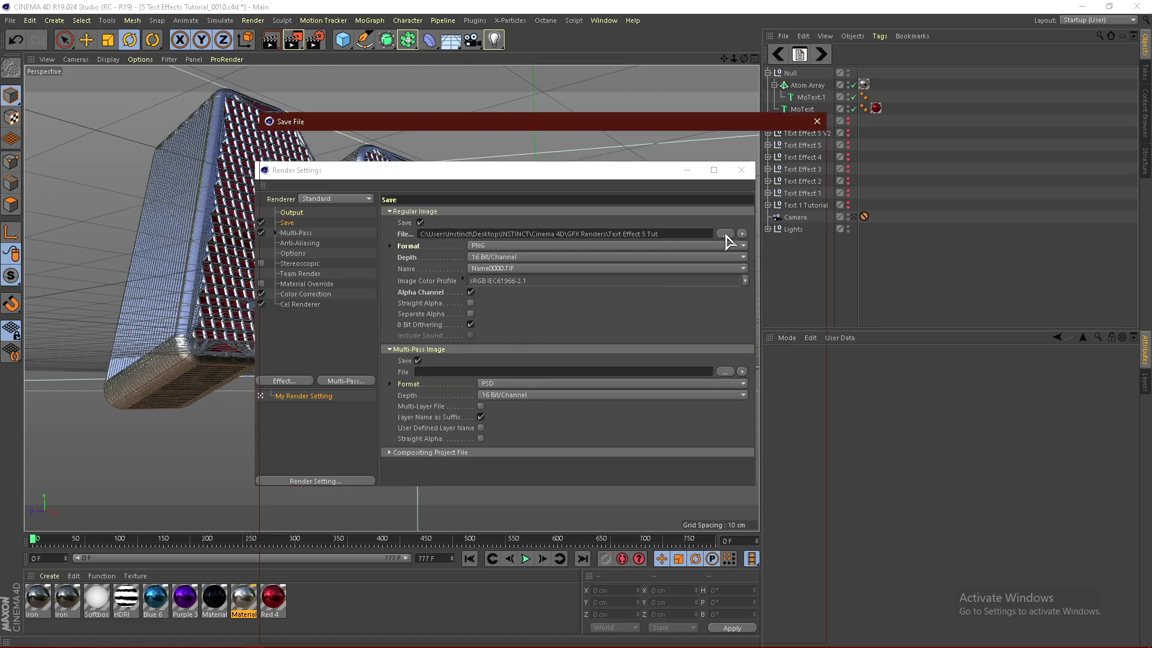
pyautogui.moveTo(523, 124); pyautogui.dragTo(478, 96)
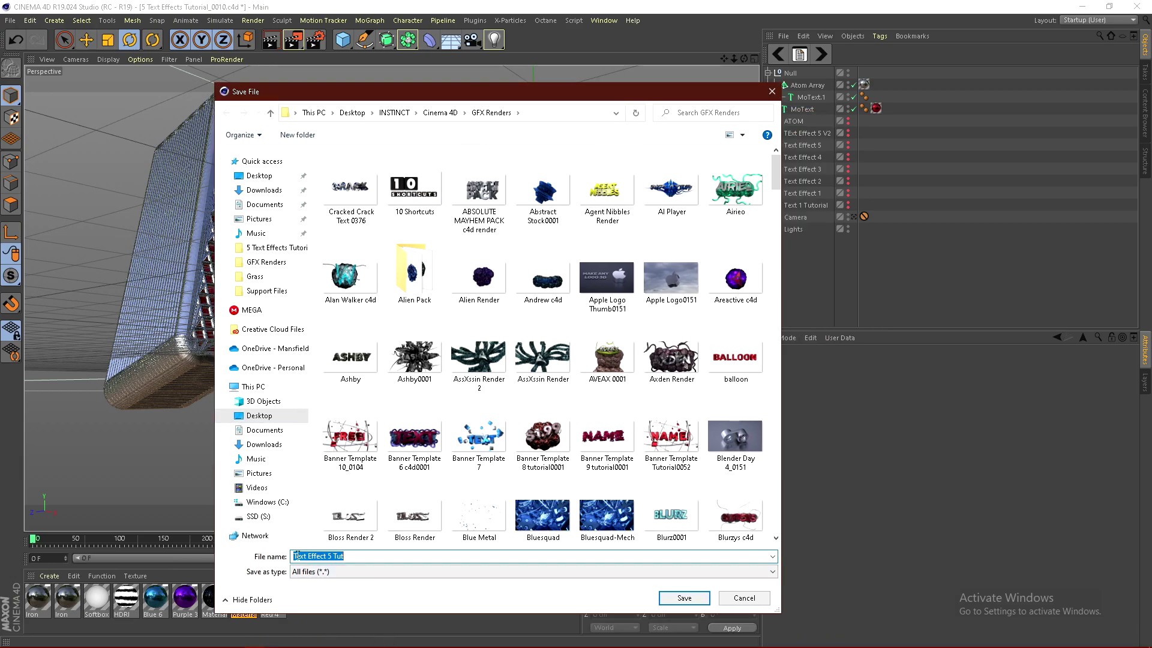
pyautogui.click(733, 603)
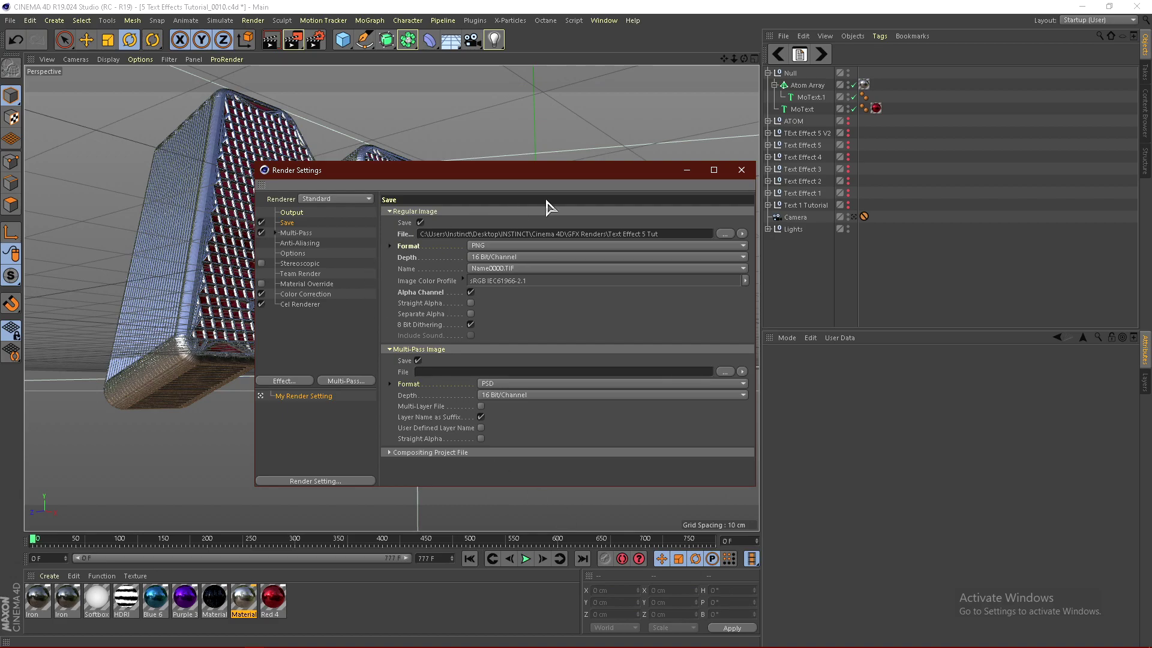
pyautogui.click(740, 171)
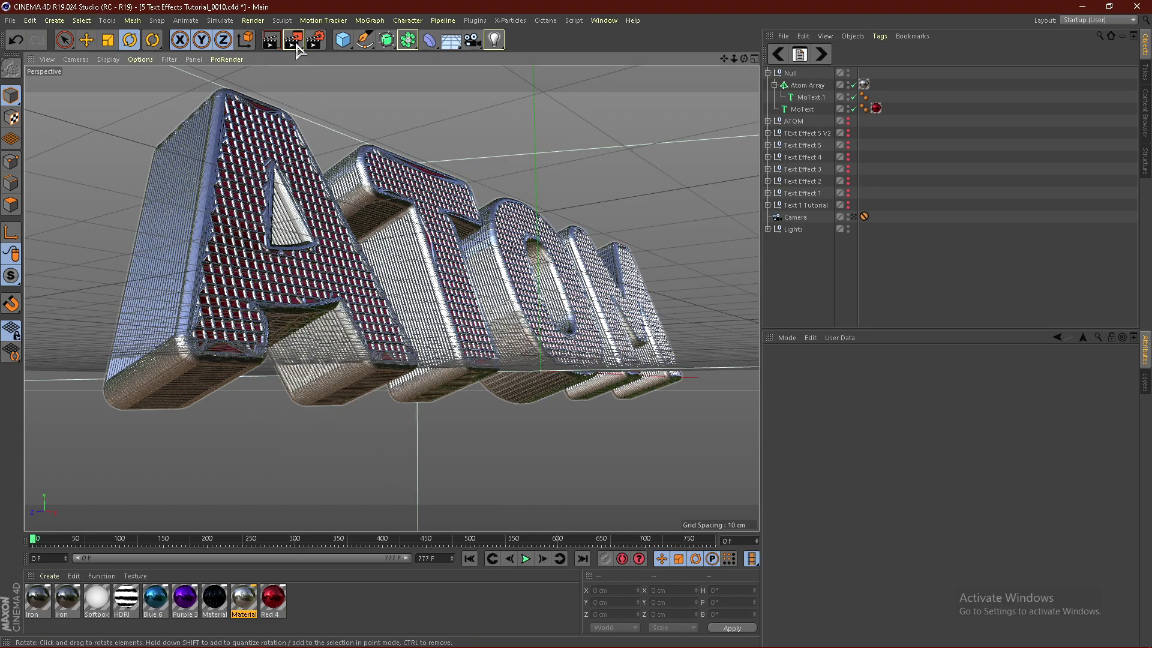
# Step: Activate the Camera object so the viewport shows the whole ATOM word head-on
pyautogui.click(854, 217)
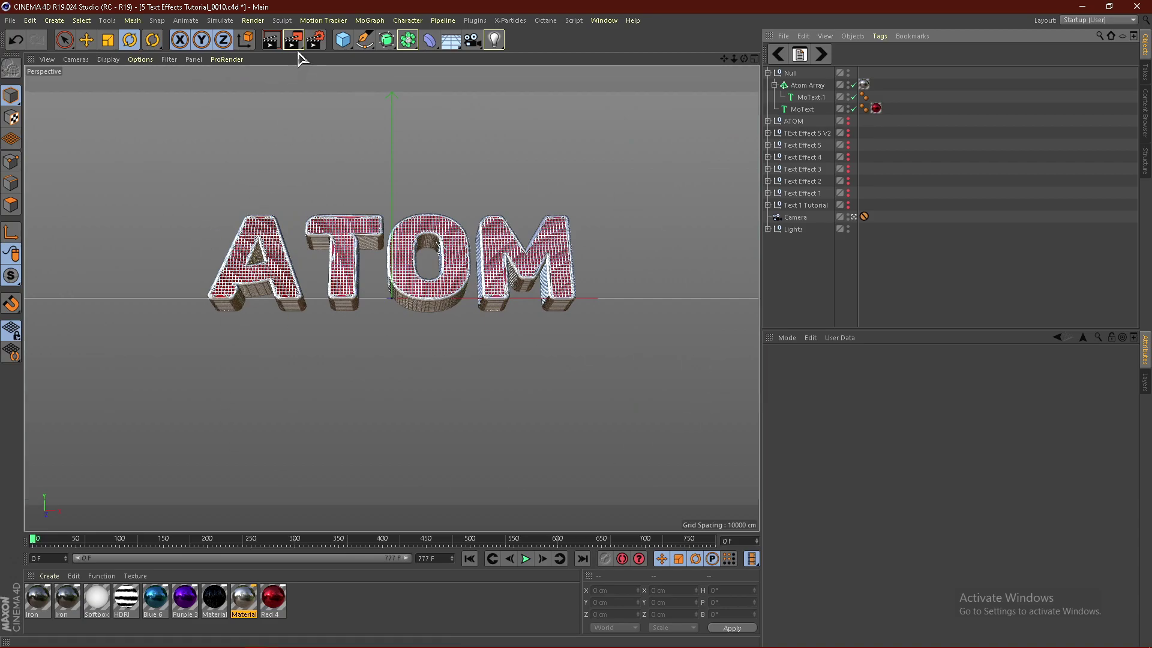